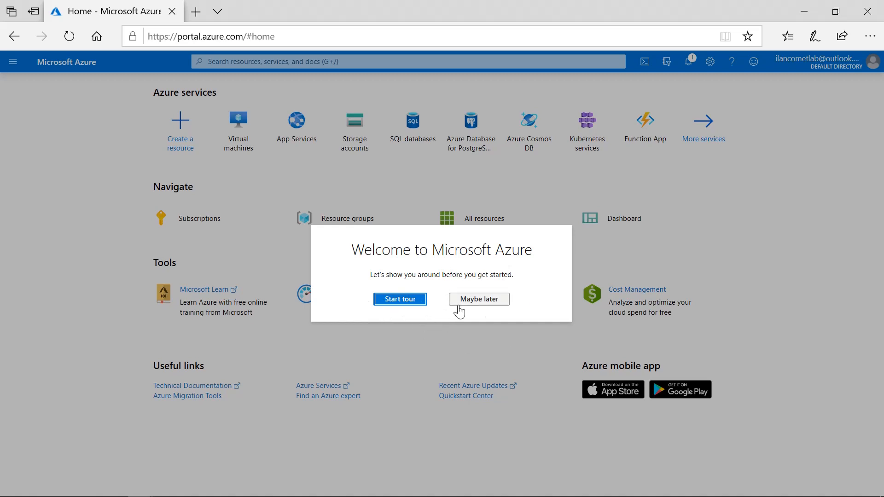
Skip the welcome tour and open the list of all Azure services.
click(498, 305)
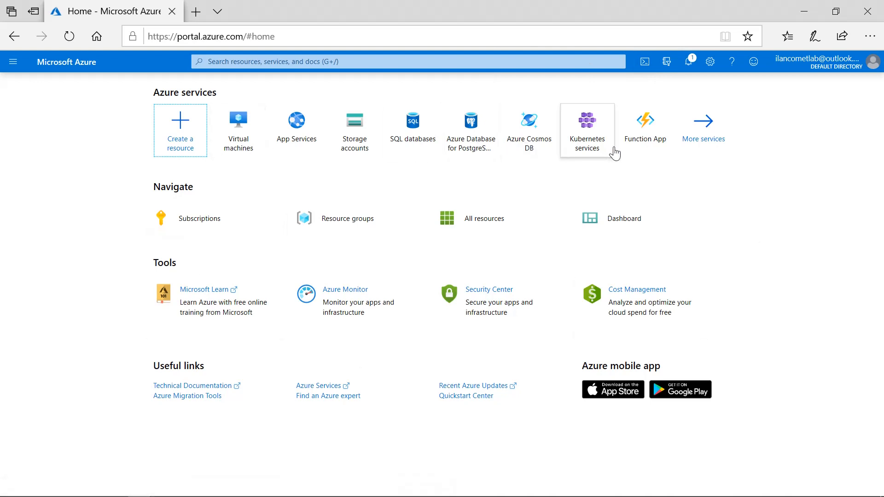
mouse_move(594, 147)
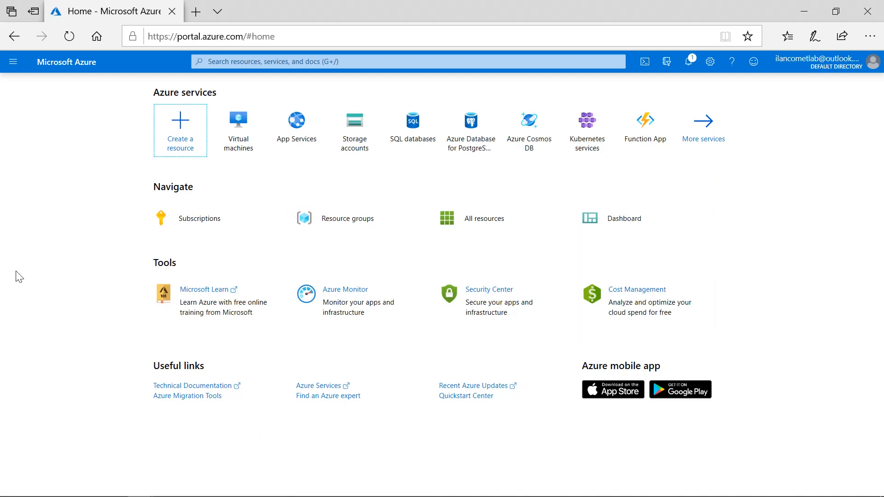
click(12, 69)
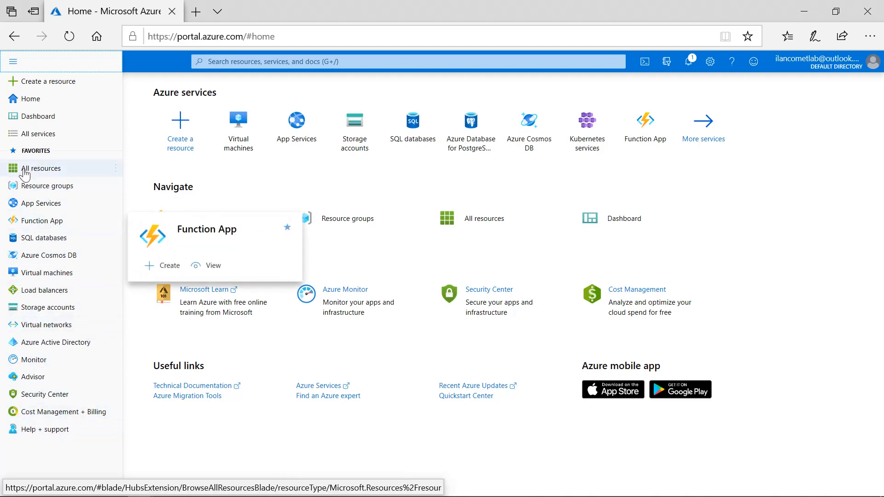
click(43, 134)
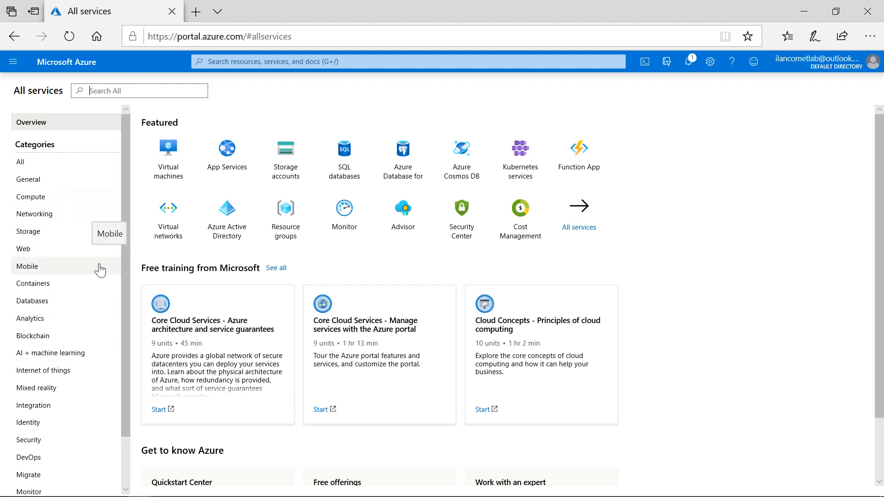
Browse the Databases, Containers, Web and Networking service categories.
click(36, 305)
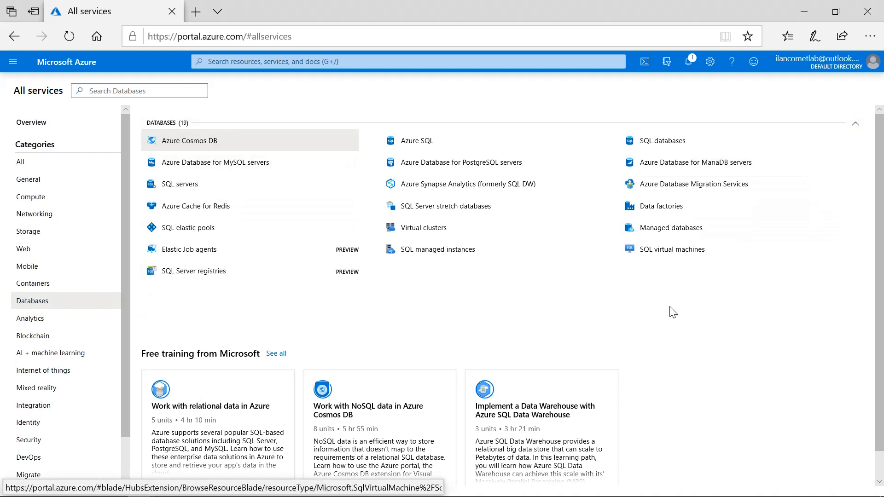
click(44, 288)
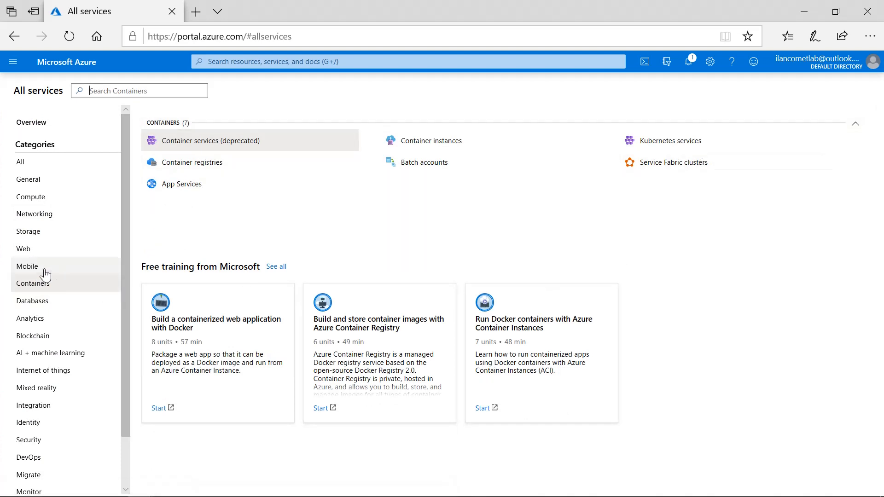
click(38, 252)
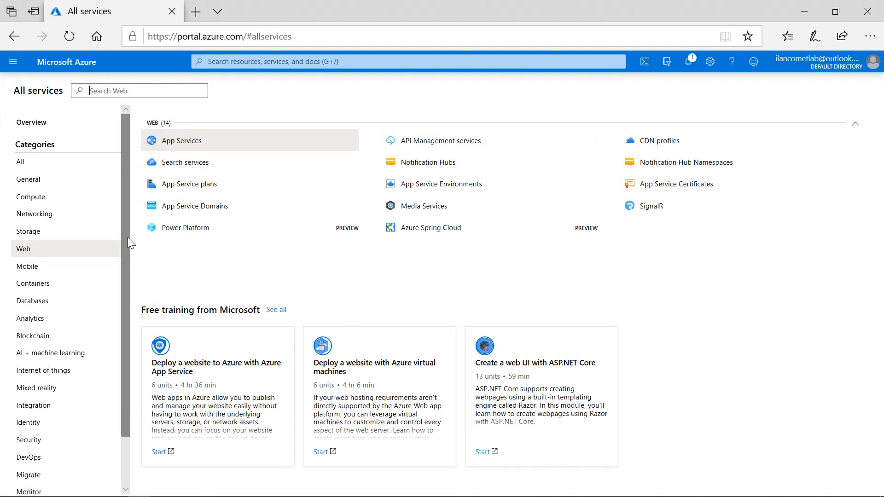
click(37, 221)
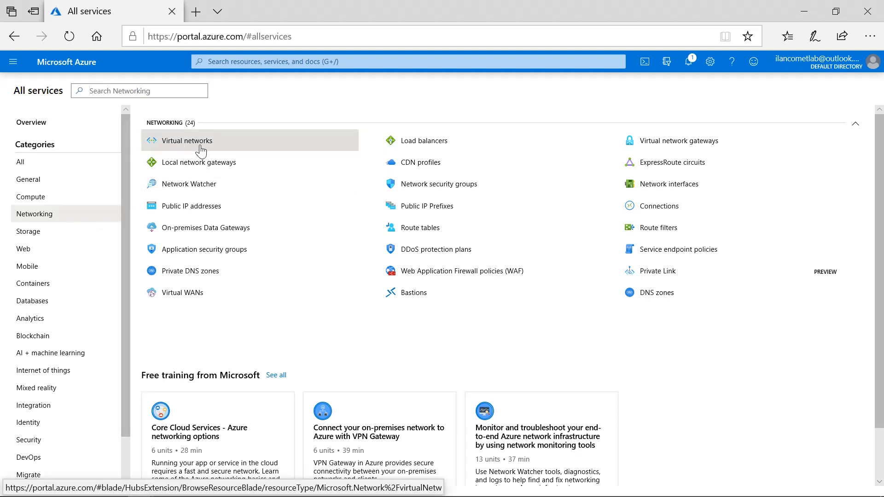
Open Virtual networks and start creating a new virtual network.
mouse_move(201, 151)
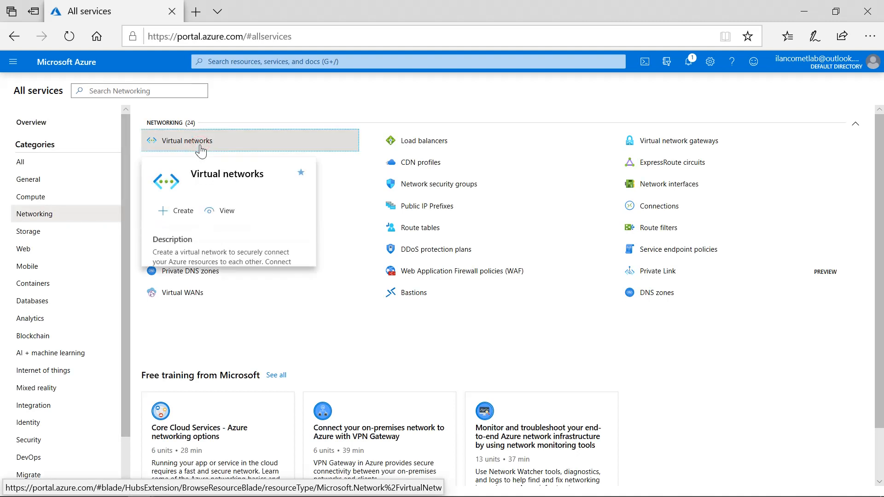
click(201, 150)
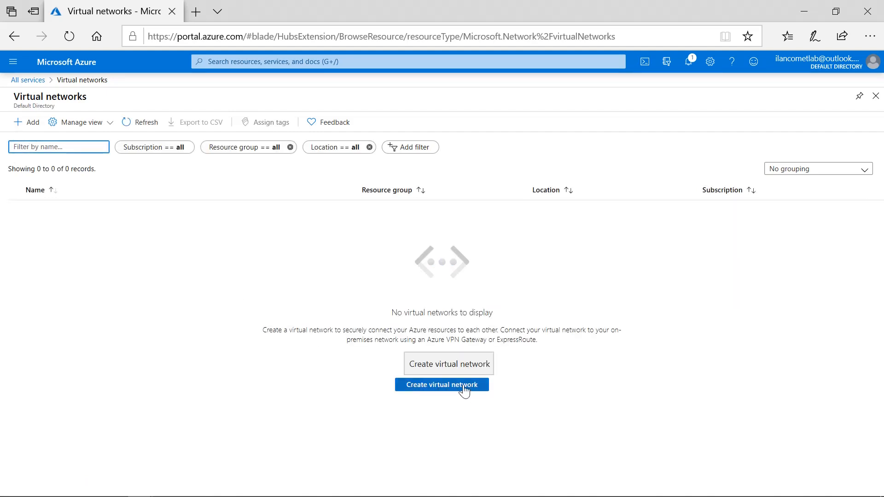
click(33, 127)
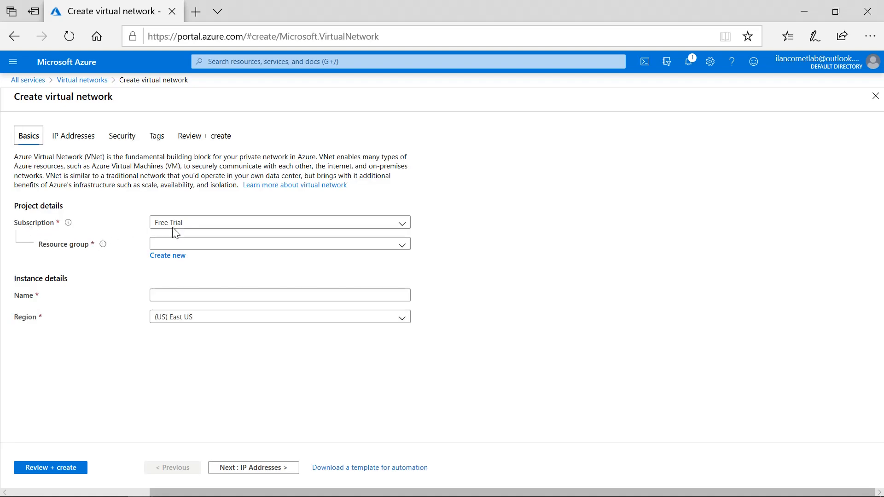
Inspect the available subscriptions for the new virtual network, keeping Free Trial.
click(403, 224)
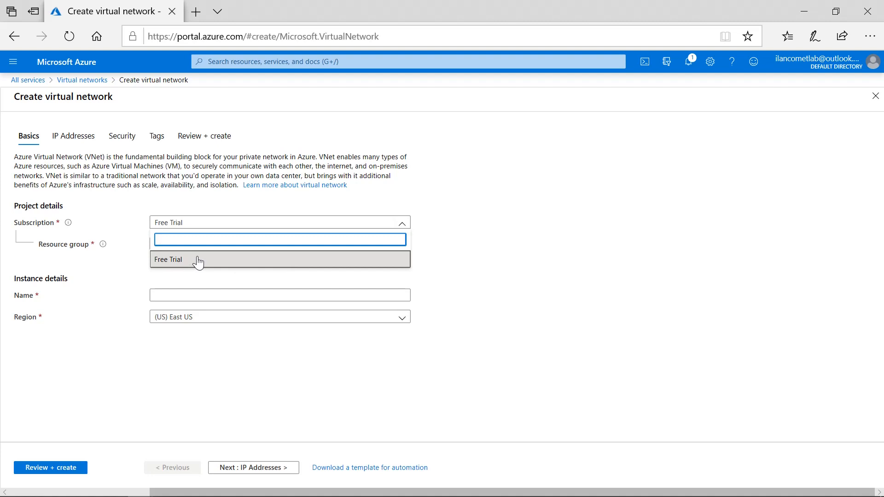
click(440, 209)
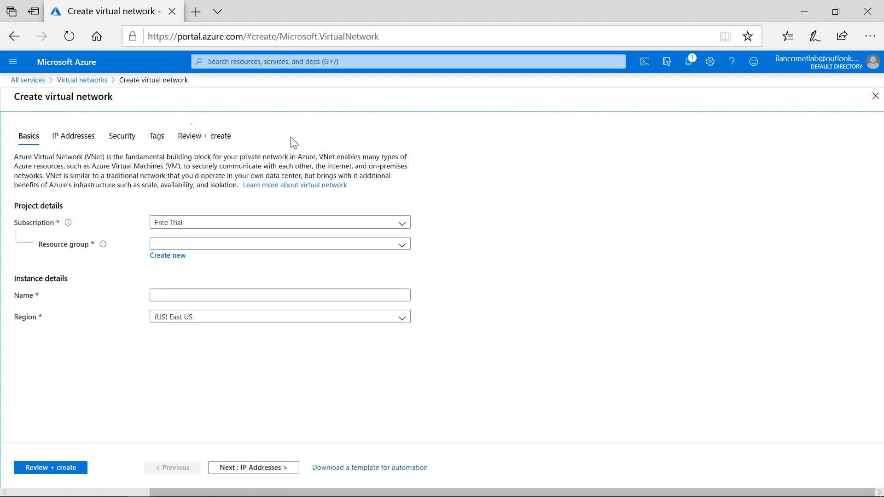
Search the portal for subscriptions.
click(13, 62)
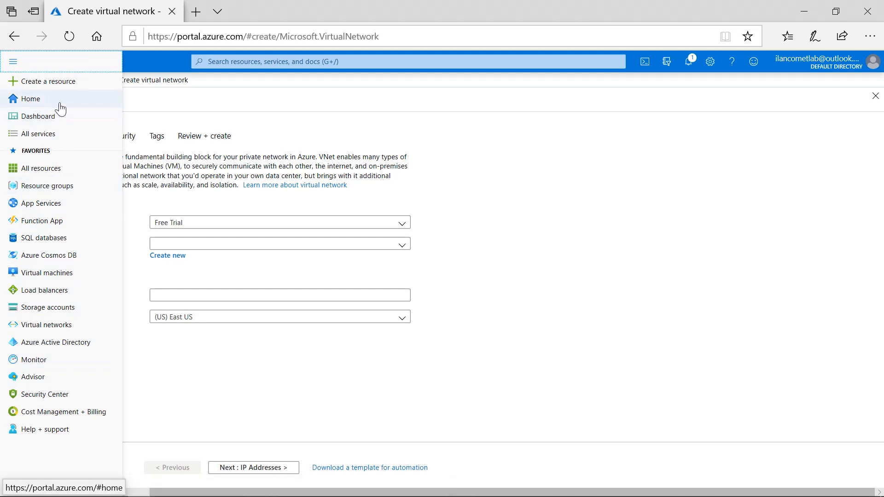
click(254, 62)
text(subs)
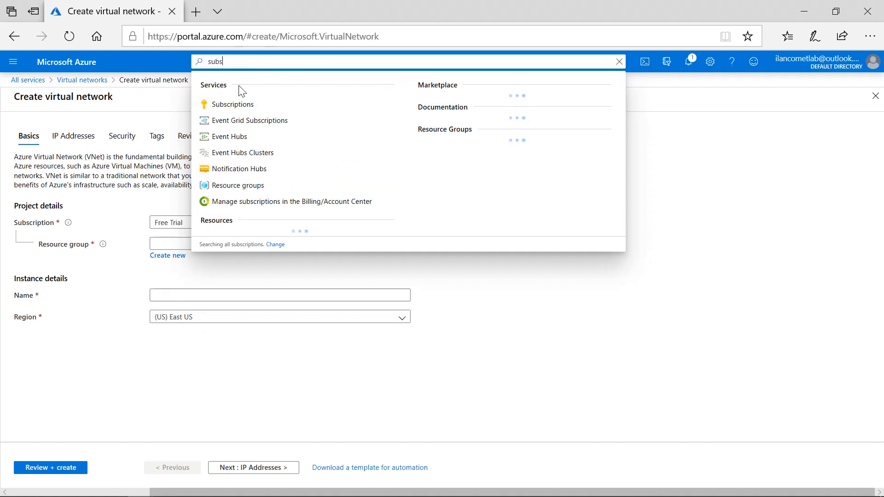
click(239, 102)
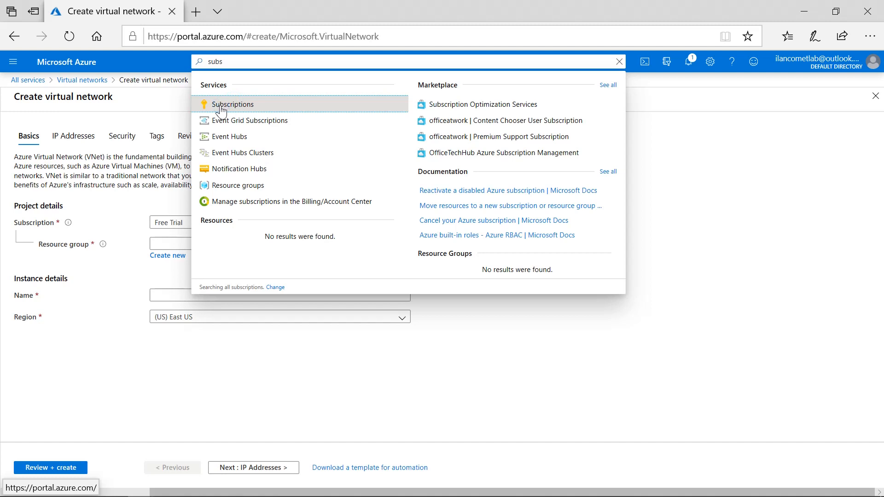
Open the Azure portal in a new tab and view the Subscriptions page.
click(196, 11)
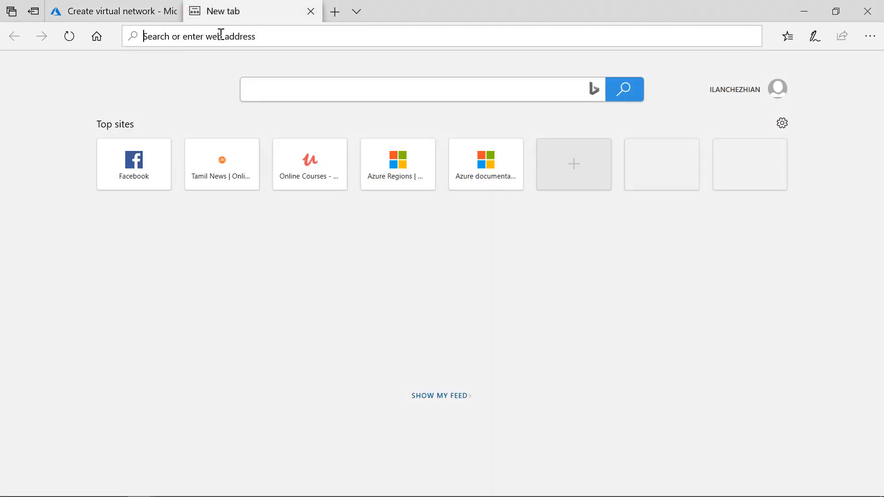
text(po)
key(Return)
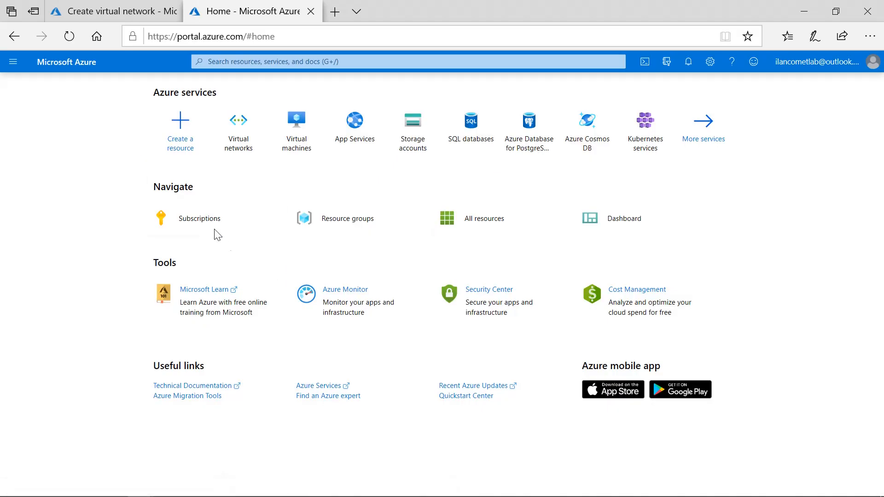
click(199, 222)
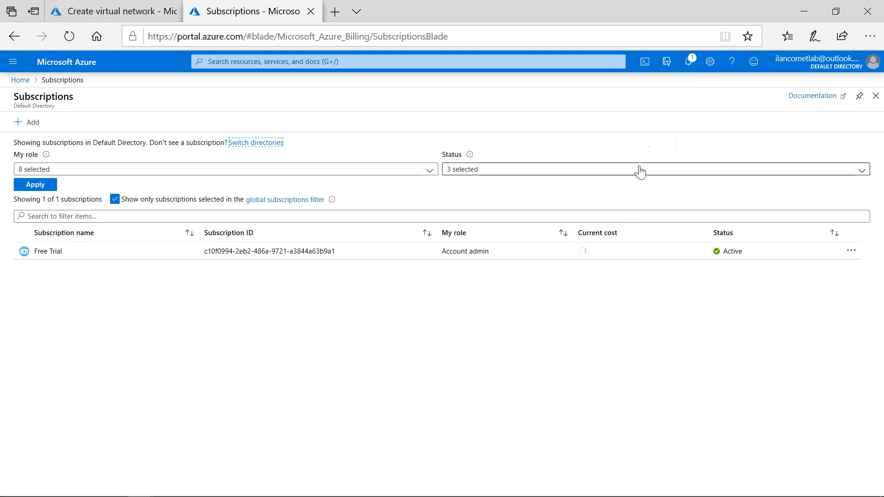
Open the notifications and dismiss all of them.
click(690, 63)
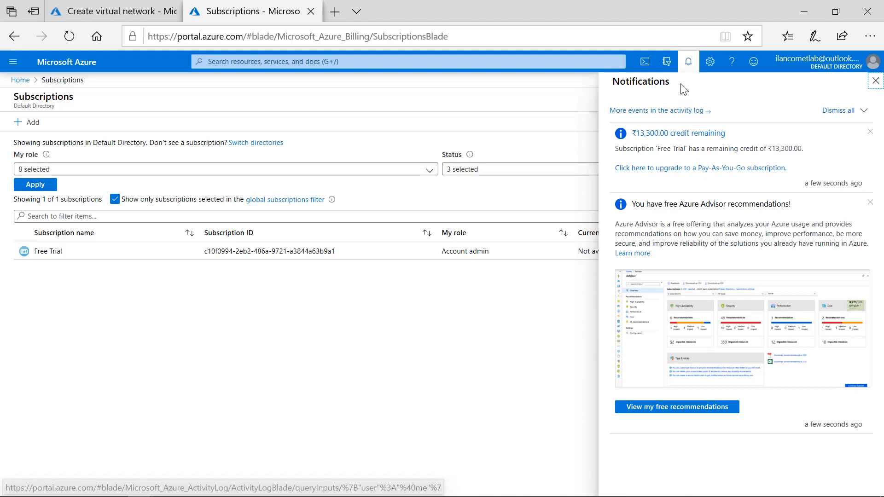
click(851, 111)
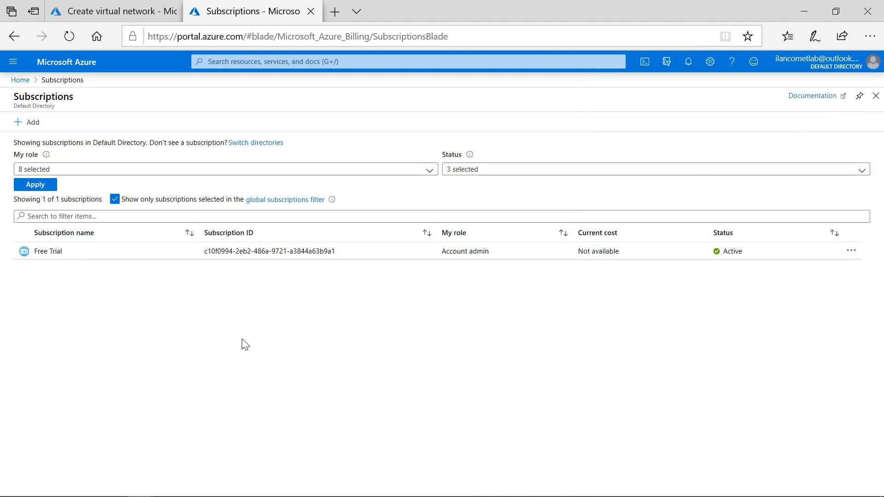
click(213, 347)
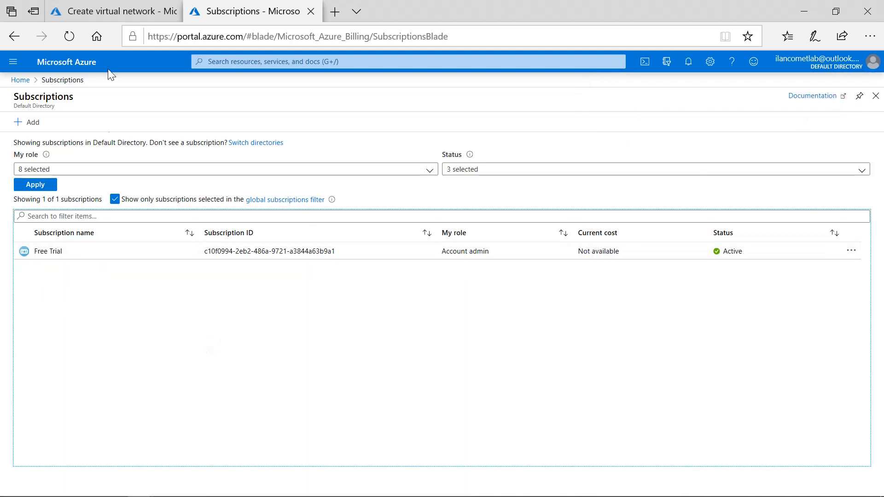
Return to the virtual network form and create a new resource group named LabRG01.
click(118, 14)
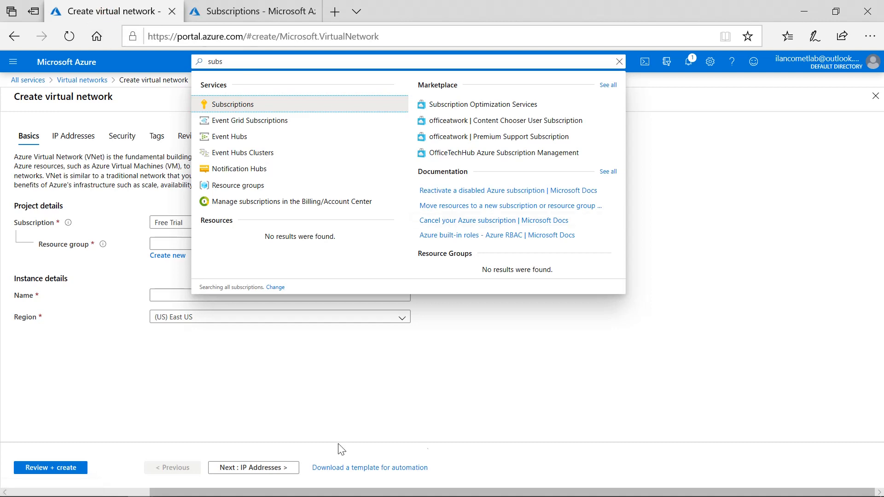
click(253, 420)
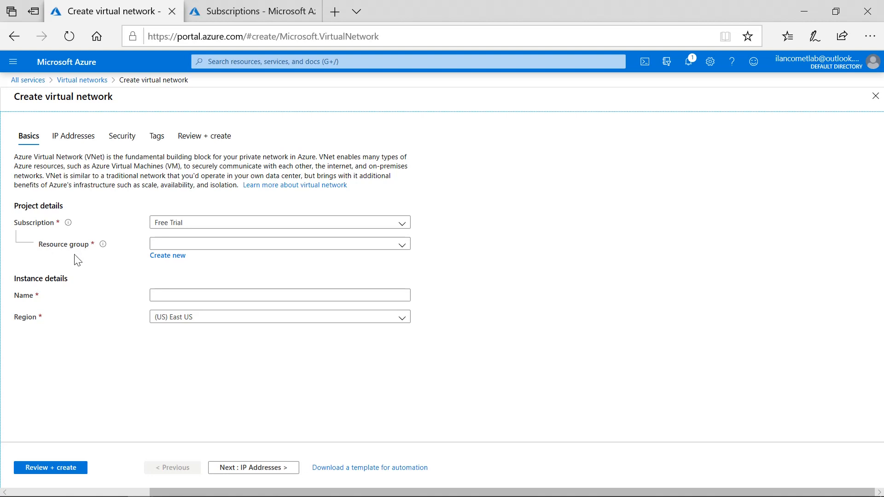
click(173, 262)
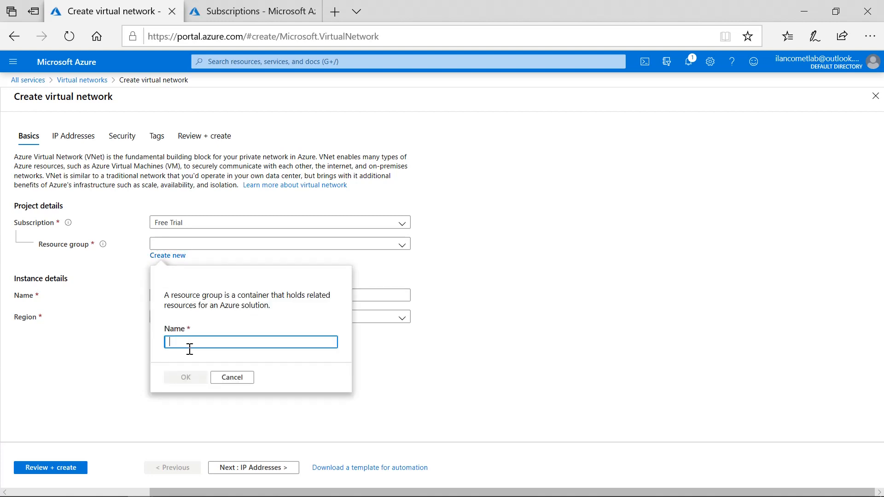
text(La)
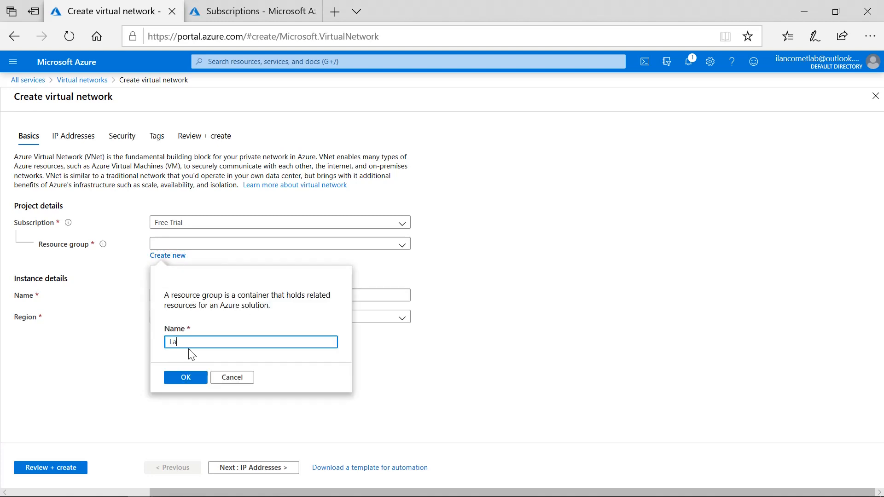
text(b)
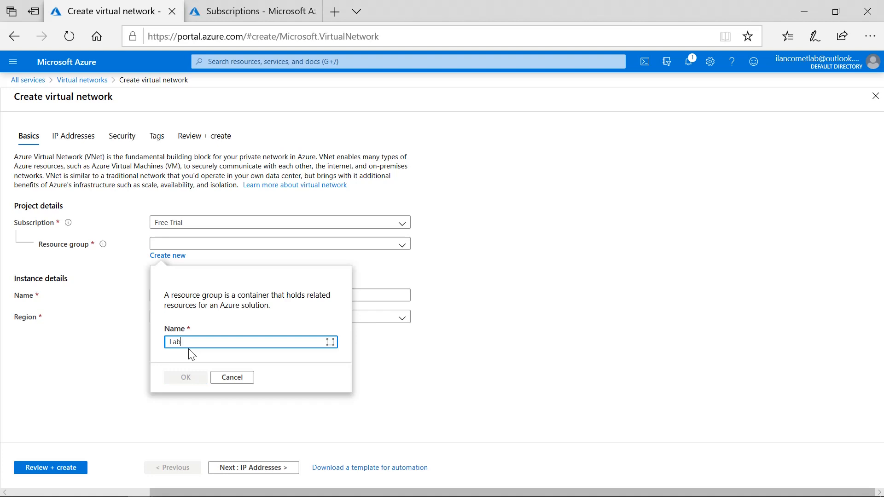
text(RG01)
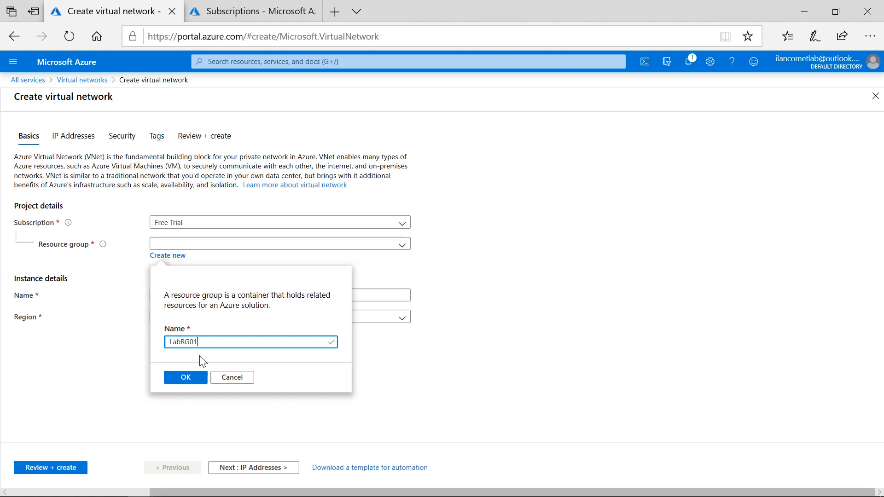
click(188, 381)
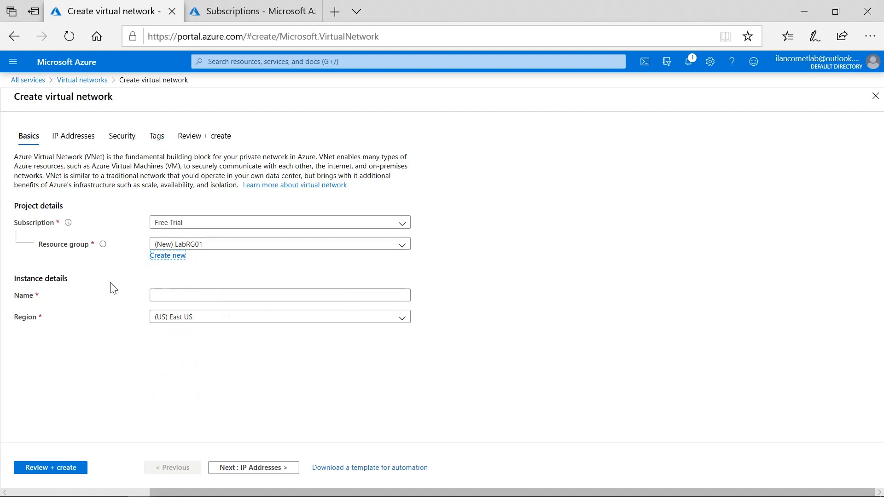
Name the virtual network Lab01-VNet01 and keep the region as (US) East US.
click(182, 295)
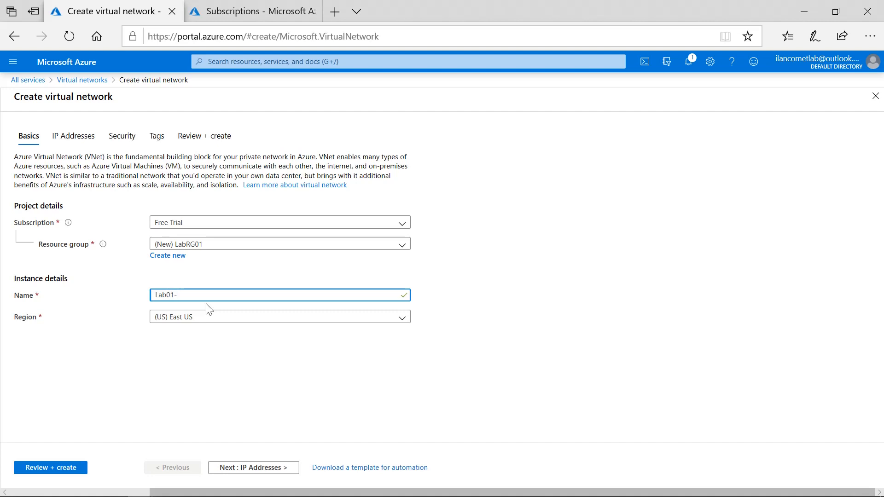
text(VNet01)
key(ctrl+a)
key(ctrl+c)
click(403, 319)
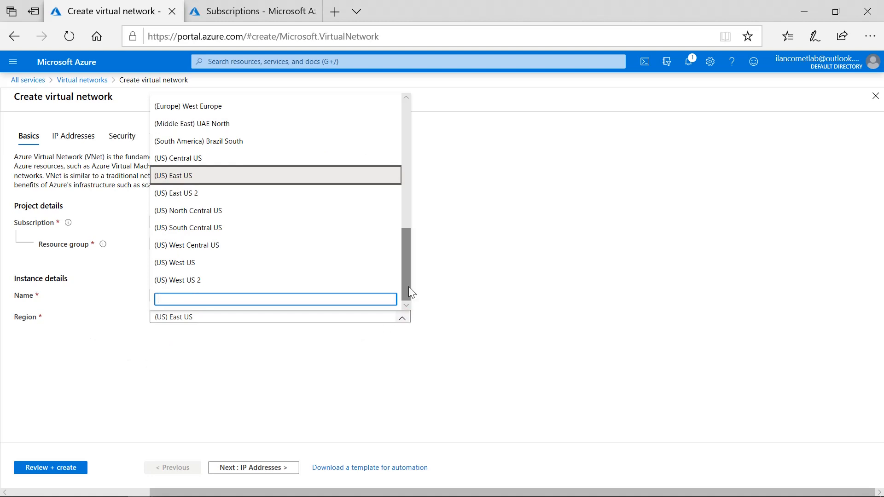
drag(410, 284, 430, 290)
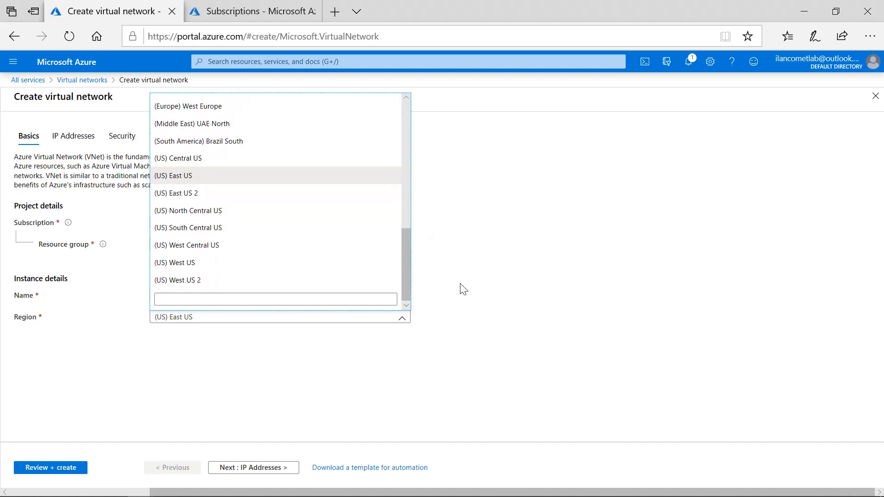
click(503, 277)
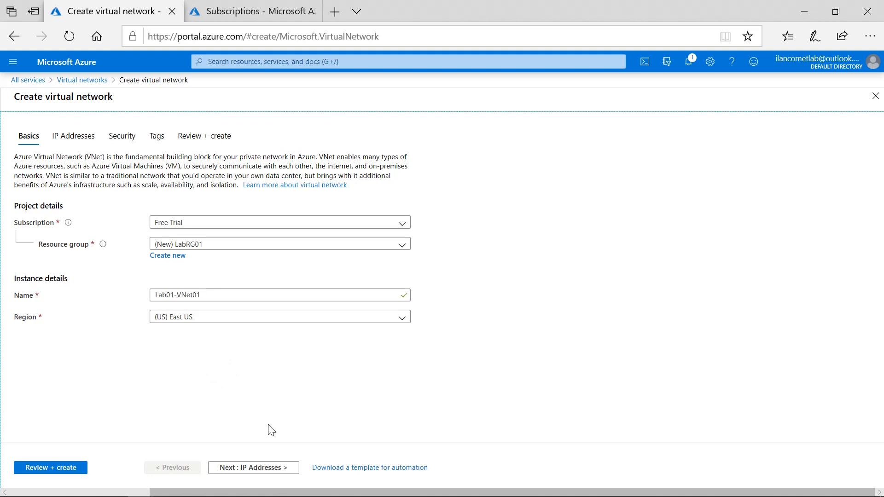
Move to IP addressing, delete the default address space with its subnet, and set the IPv4 address space to 20.0.0.0/16.
click(252, 468)
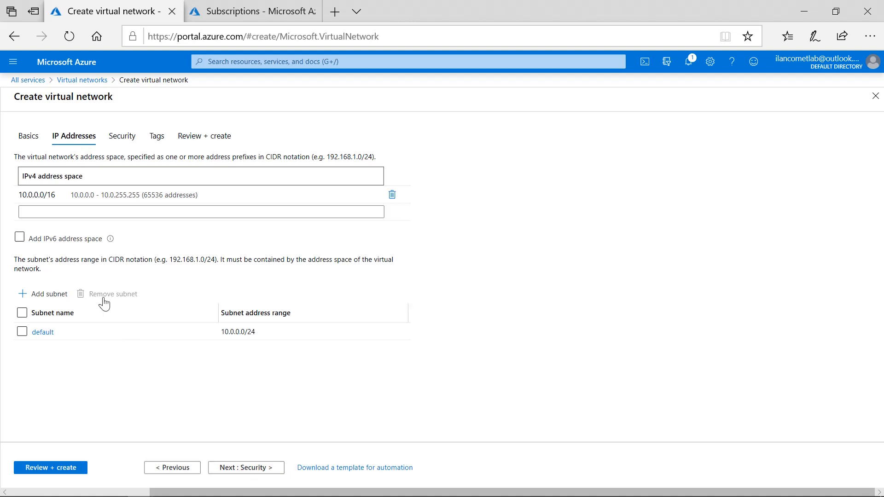
click(77, 197)
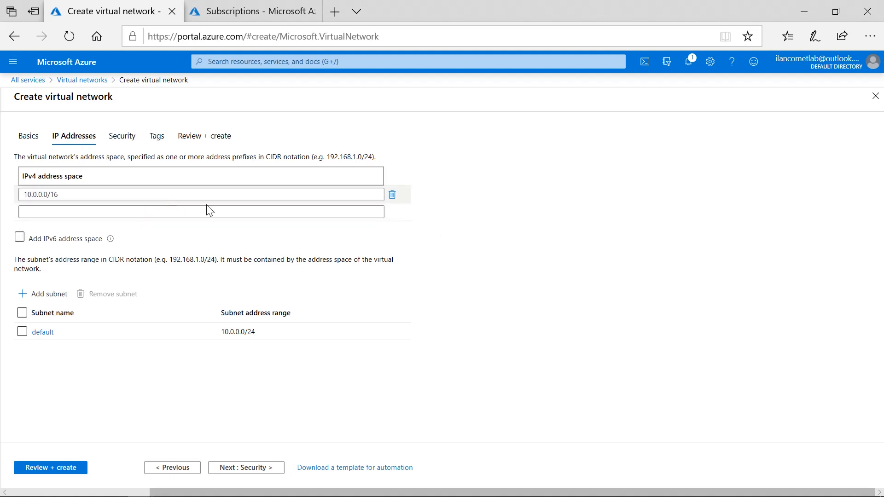
click(393, 197)
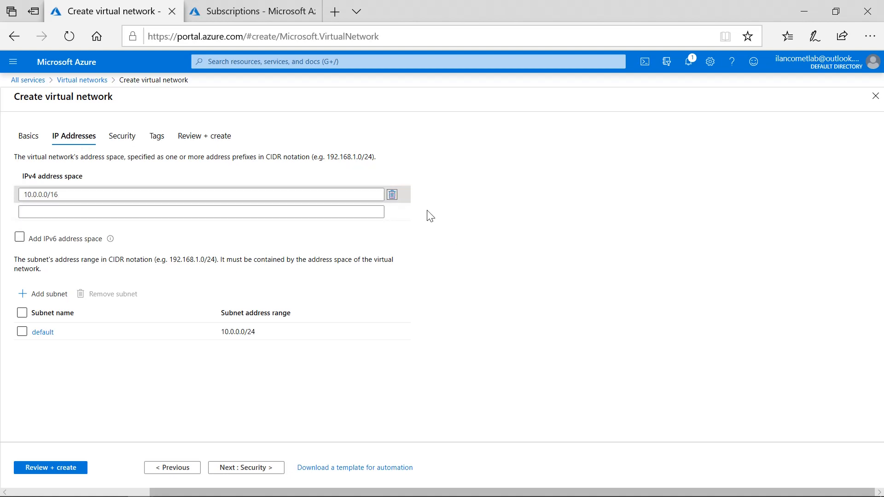
click(37, 196)
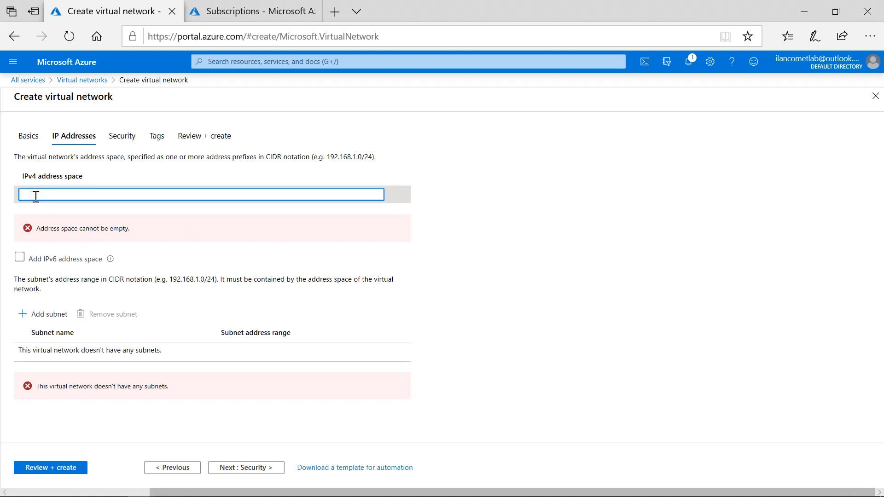
text(20.)
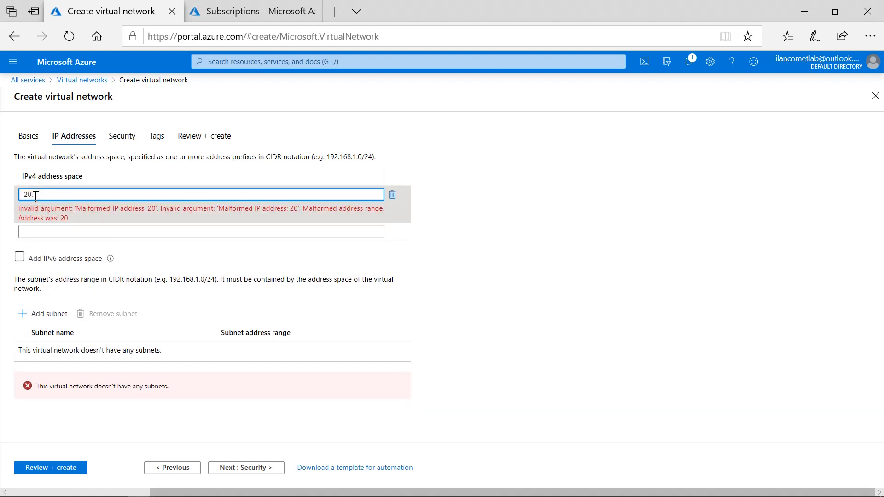
text(0.0.)
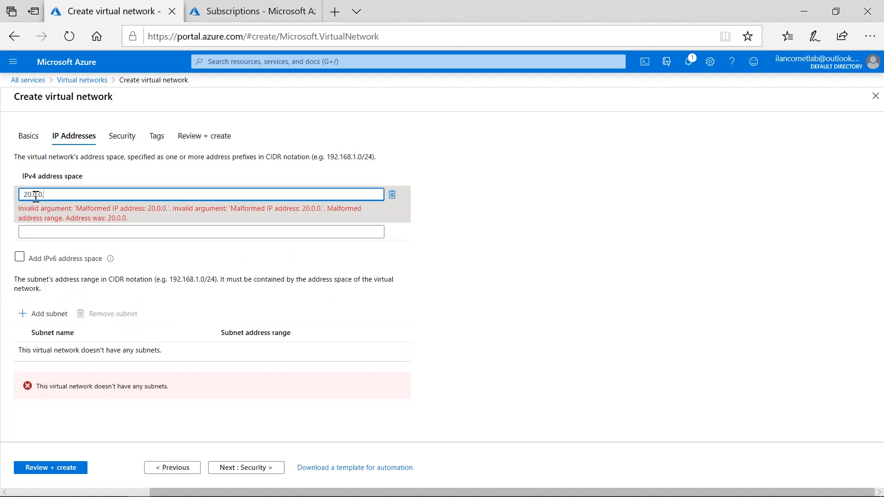
text(0/1)
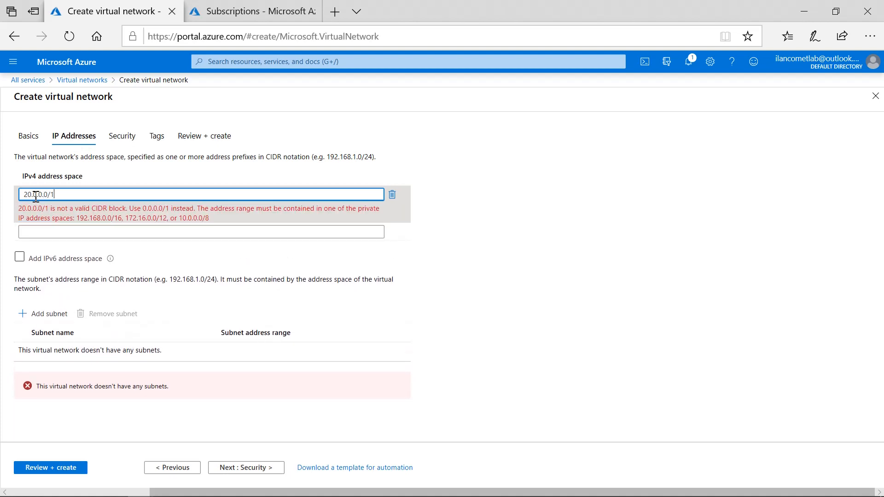
text(6)
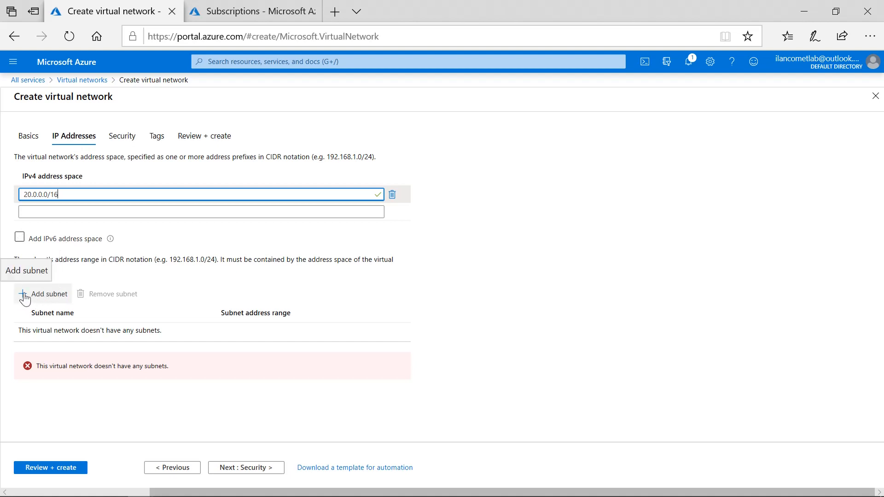
Add a subnet named Lab01-VNet01-SN01 with address range 20.0.0.0/24, leaving service endpoints unselected.
click(49, 294)
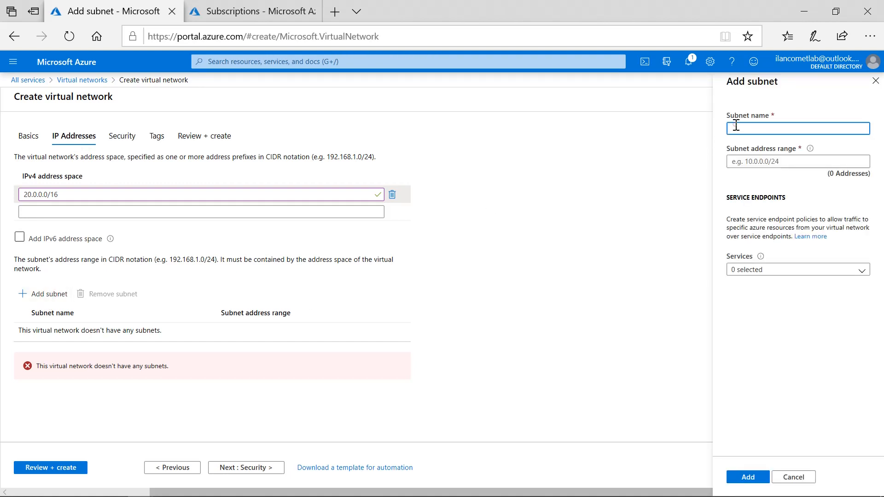
key(ctrl+v)
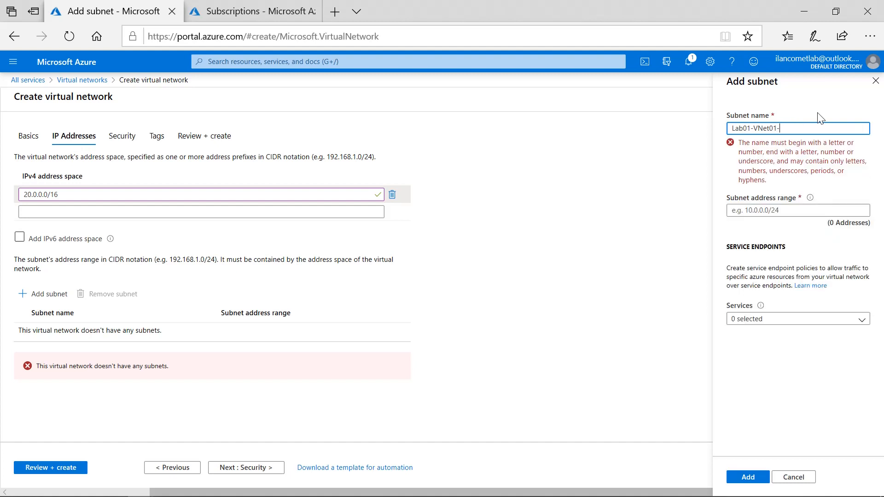
text(1)
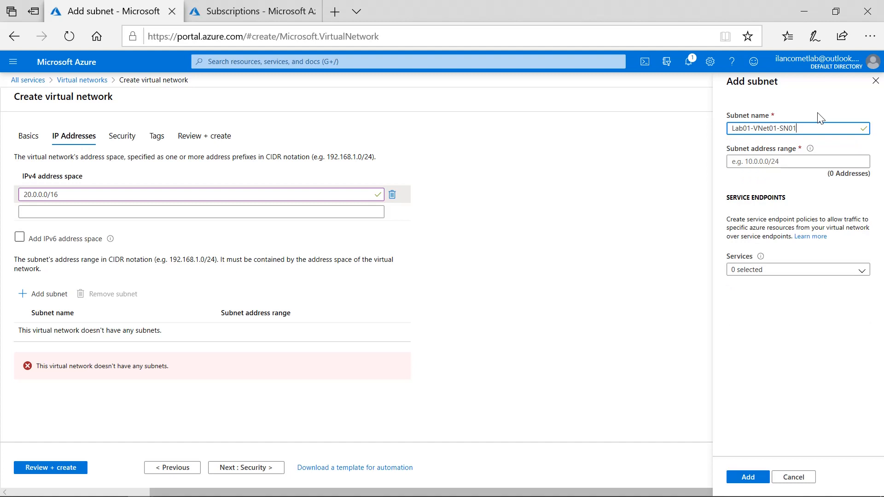
click(775, 163)
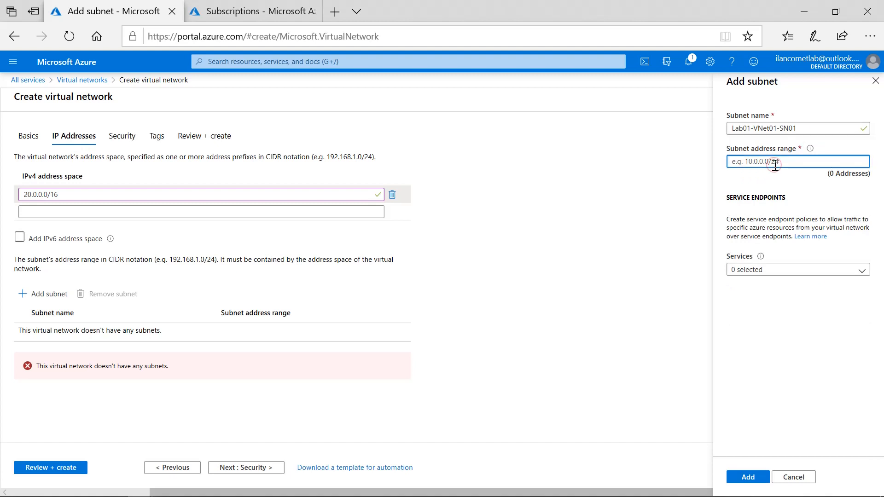
text(20.0.0.0/)
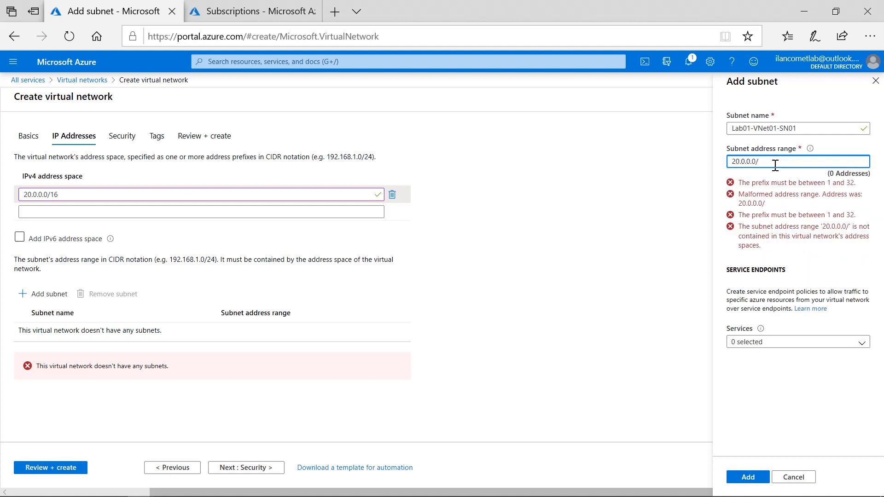
text(24)
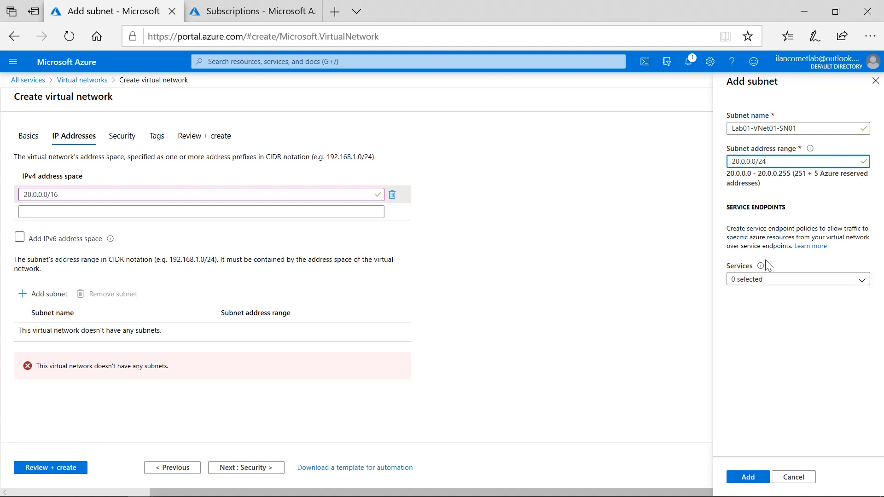
click(865, 284)
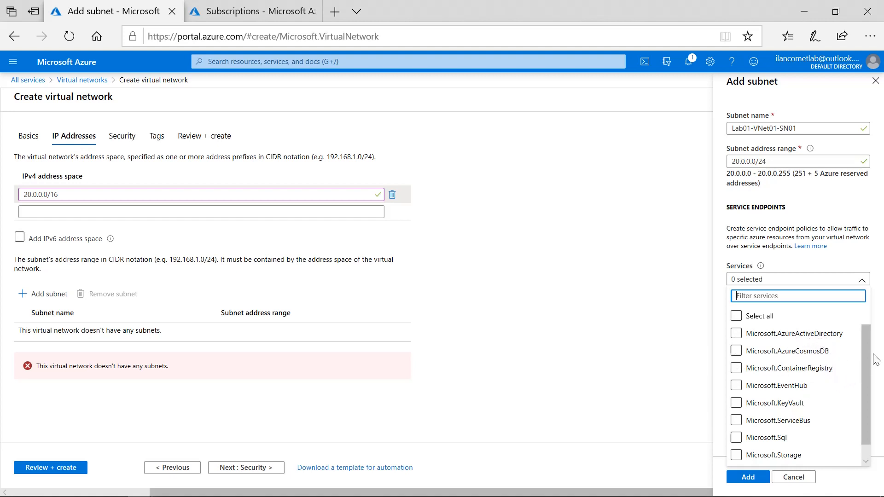
drag(869, 358, 872, 399)
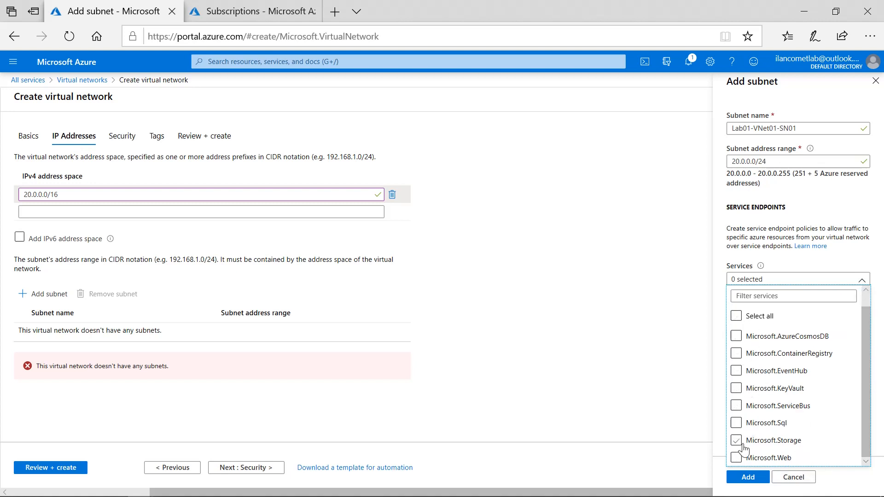
click(740, 243)
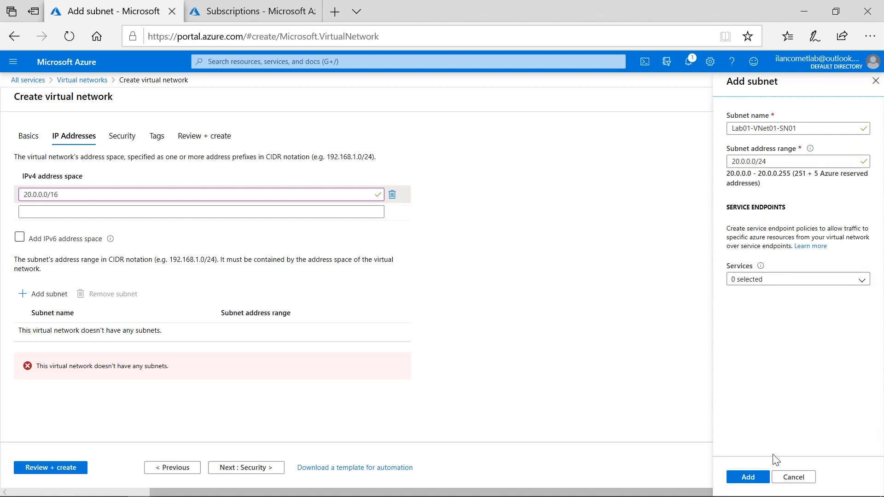
click(751, 478)
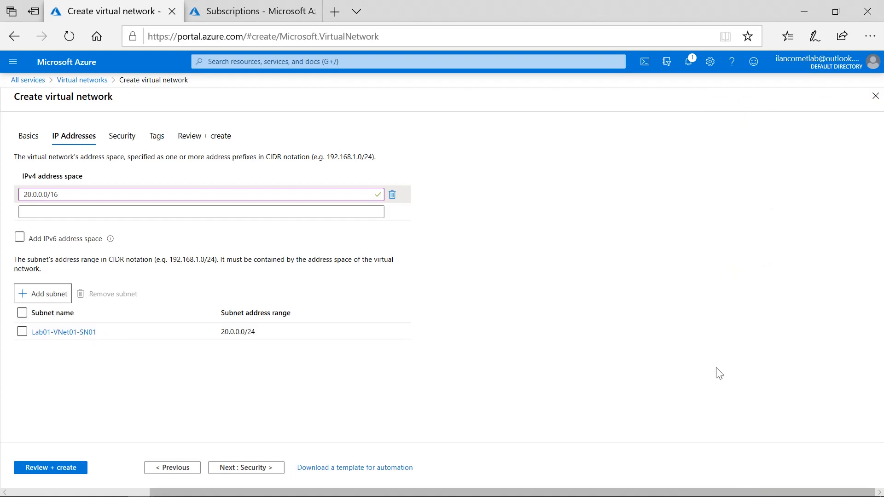
Start a second subnet and name it Lab01-VNet01-SN02, correcting a range mistakenly entered as the name.
click(56, 303)
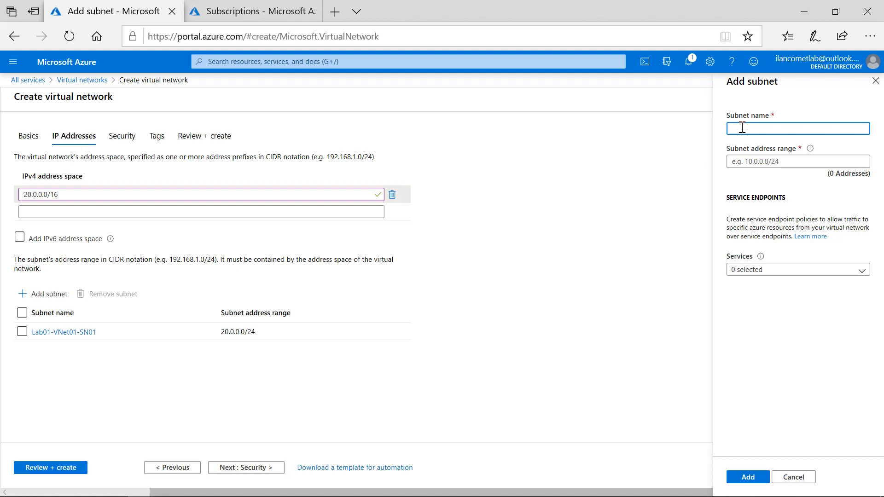
text(20.0.1.0/24)
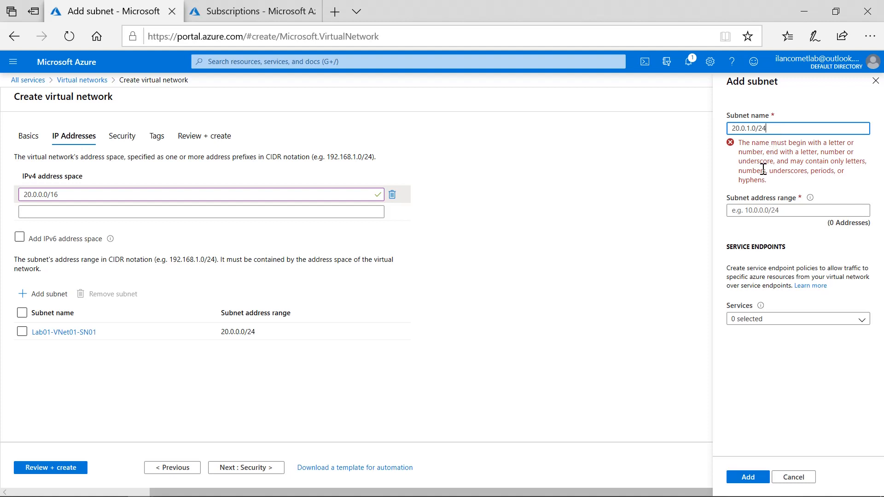
click(731, 128)
click(796, 160)
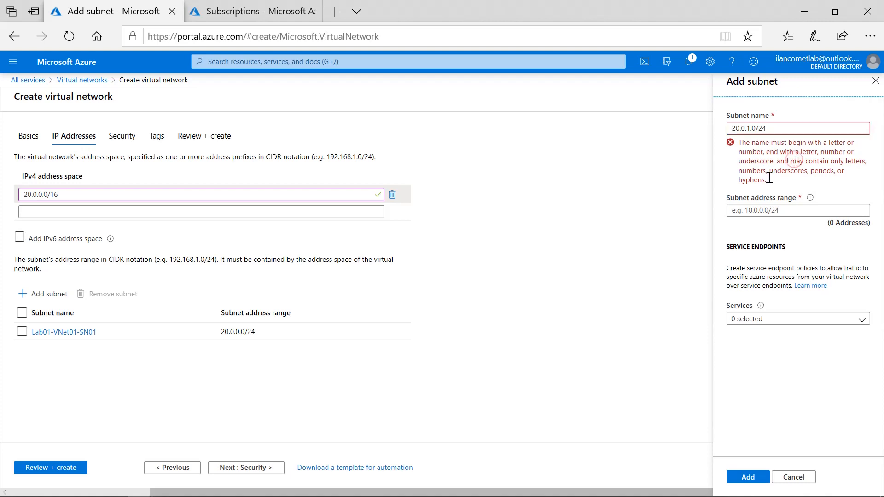
triple_click(793, 129)
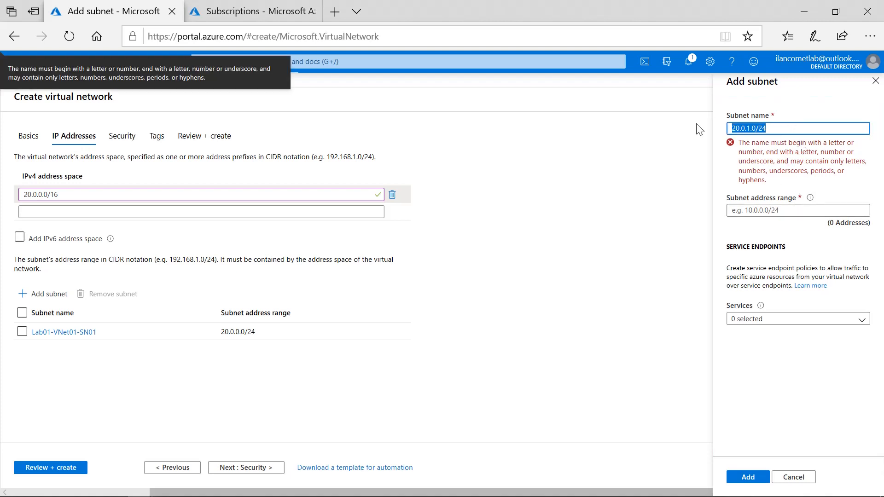
text(Lab01-VNet01)
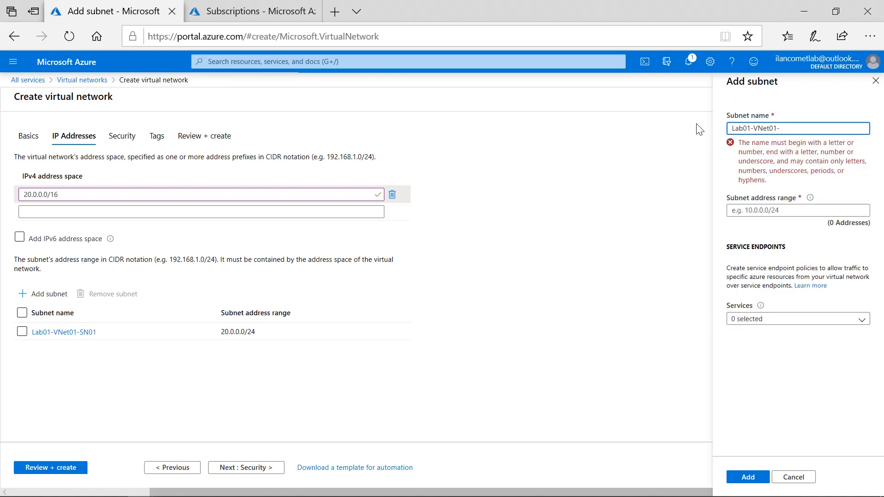
text(-SN02)
Set the second subnet's address range to 20.0.1.0/24 and add the subnet.
click(761, 161)
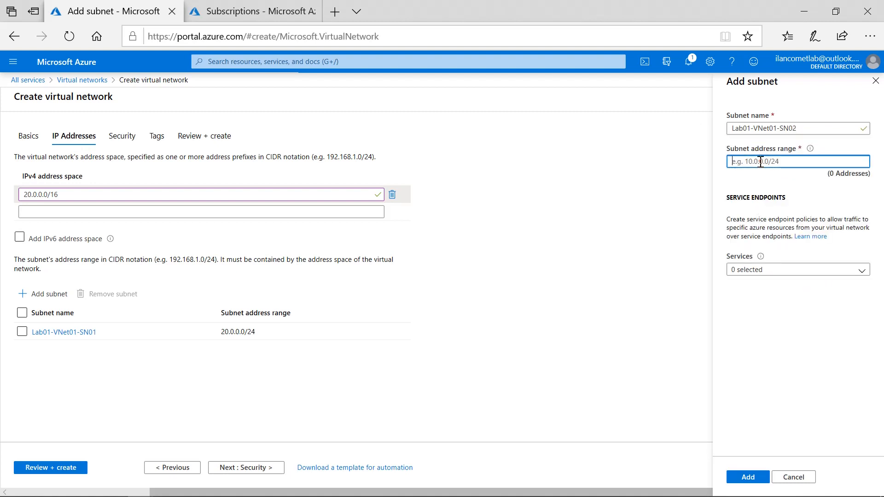
text(20.0.00)
key(BackSpace)
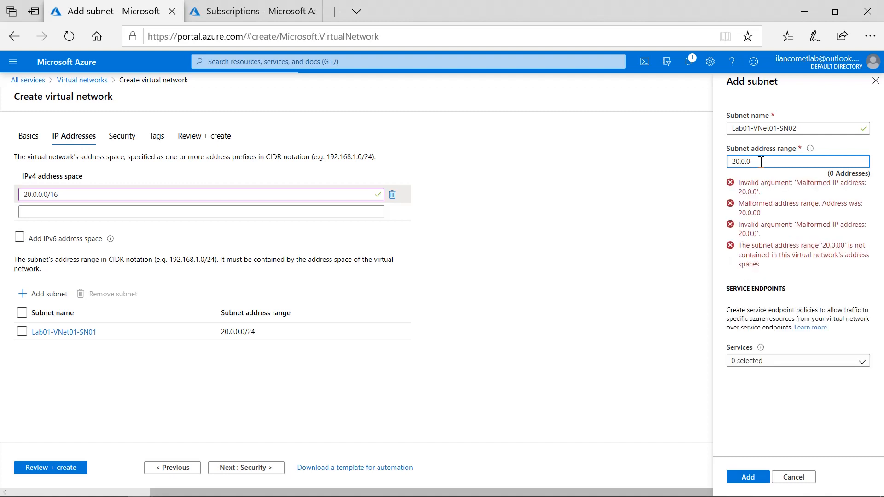
text(.0/24)
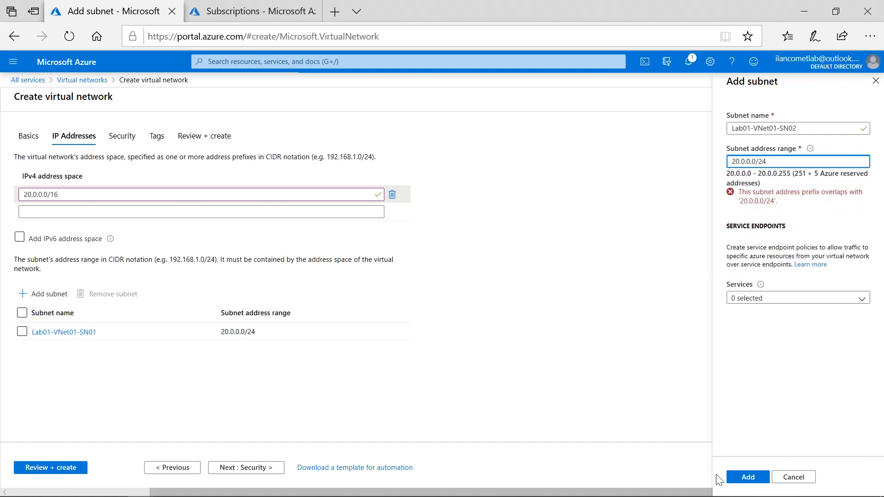
click(753, 477)
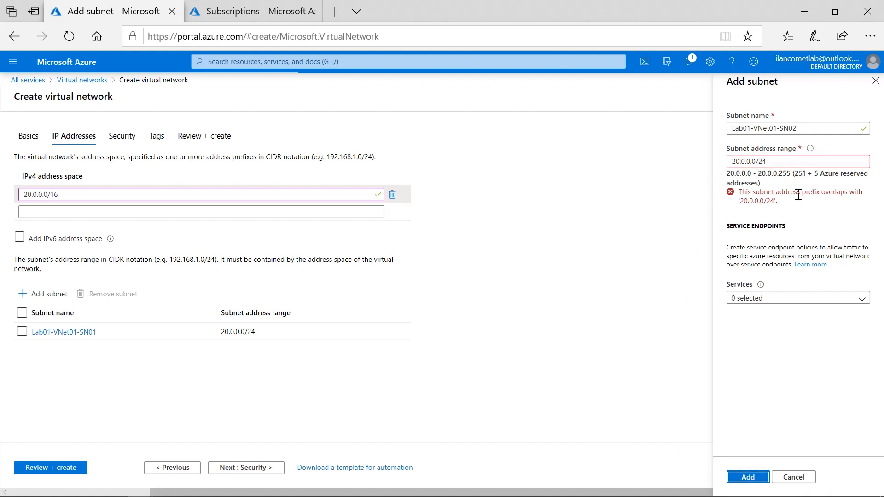
click(750, 161)
key(BackSpace)
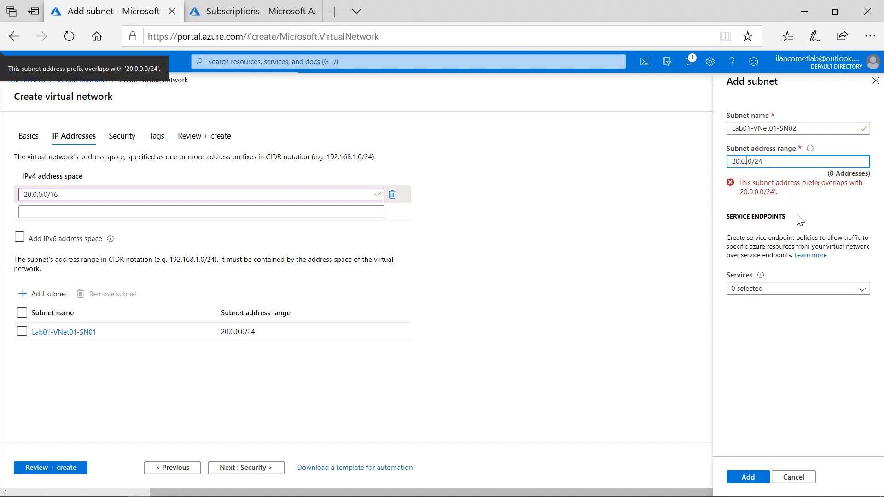
text(1)
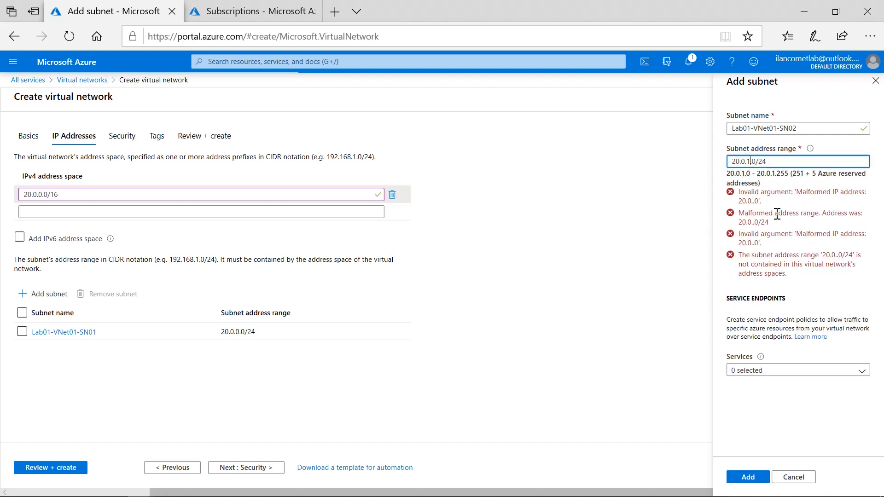
click(777, 210)
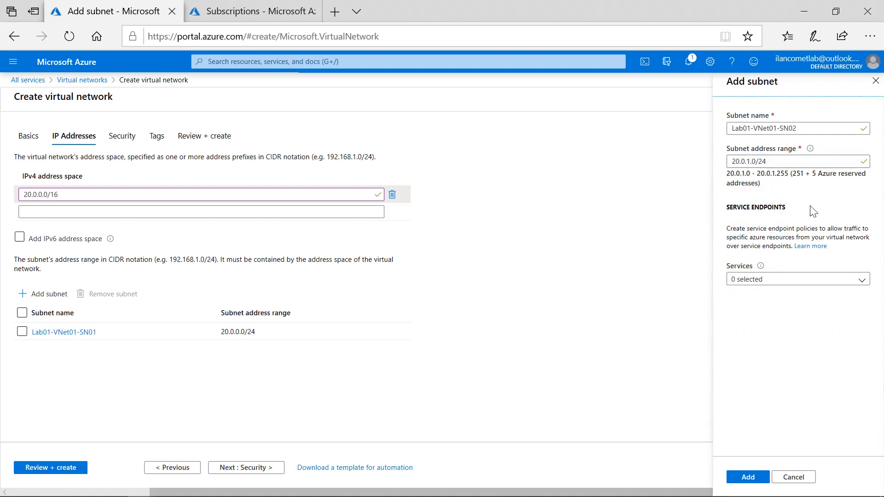
click(754, 478)
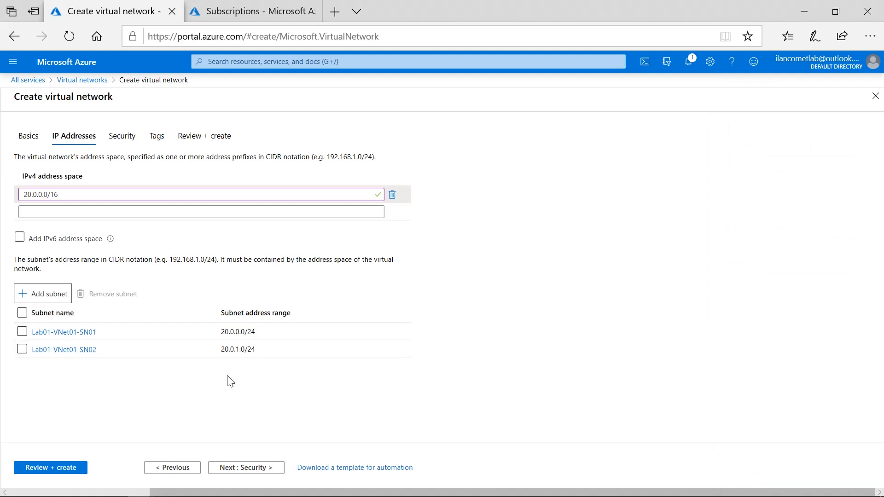
Review the virtual network settings and create the virtual network.
click(52, 469)
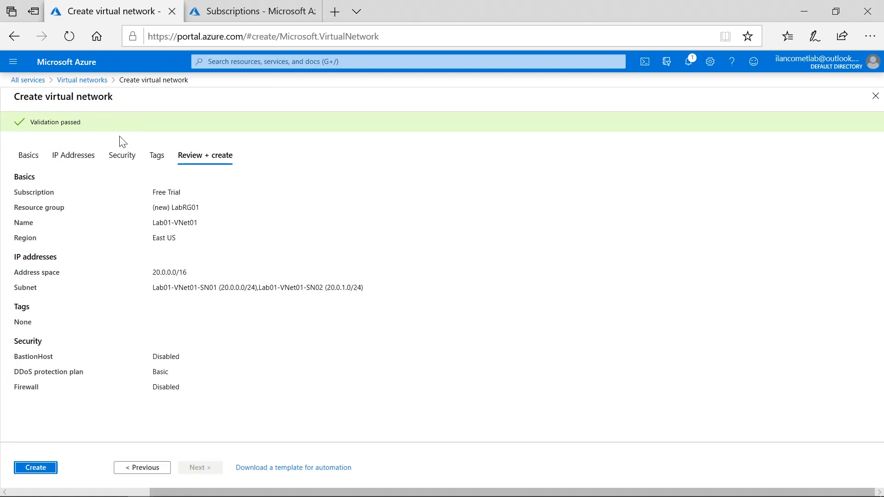
click(41, 474)
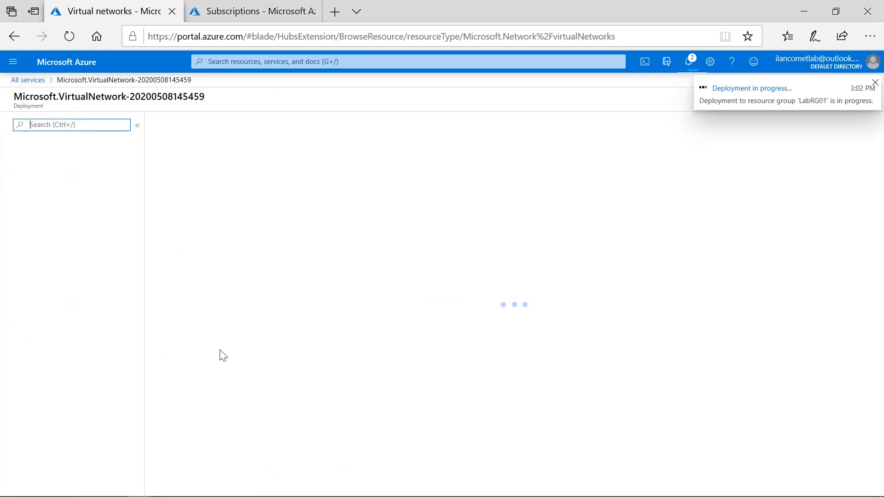
Open the notifications to check the deployment status, then close the notifications pane.
click(694, 63)
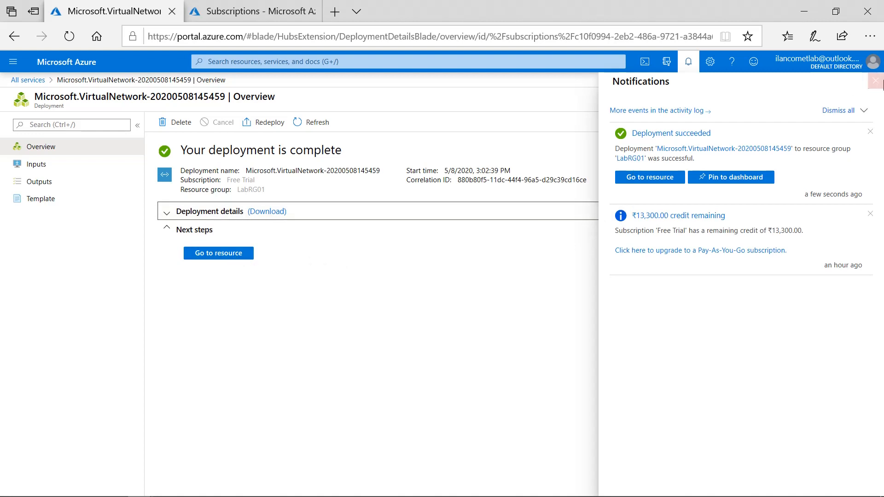
click(875, 82)
click(875, 96)
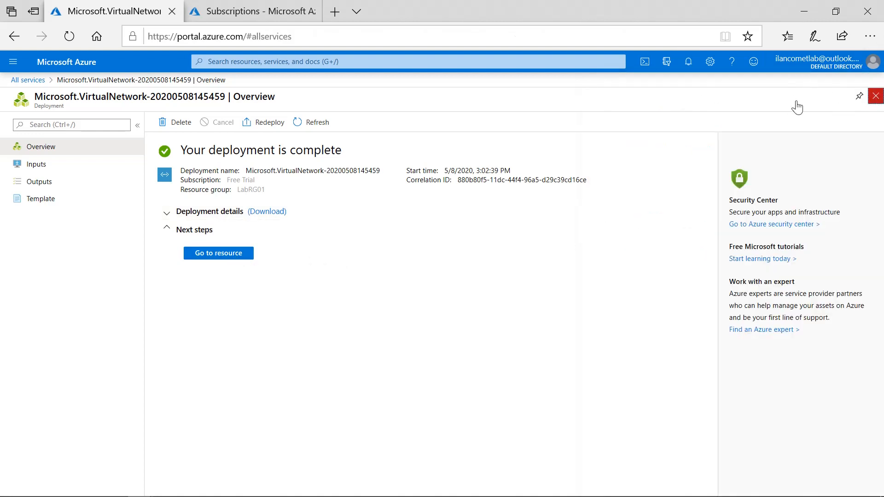
Open the Lab01-VNet01 virtual network and add 30.0.0.0/16 as an additional address range, saving the address space.
click(194, 145)
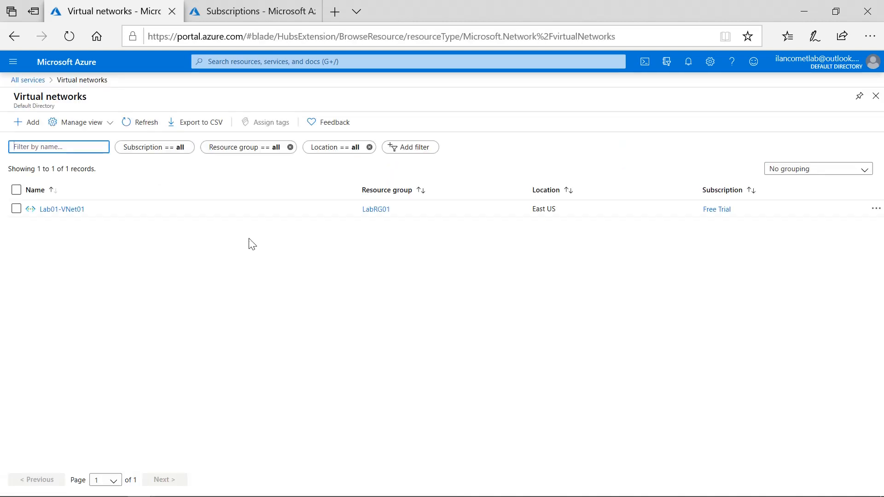
click(76, 213)
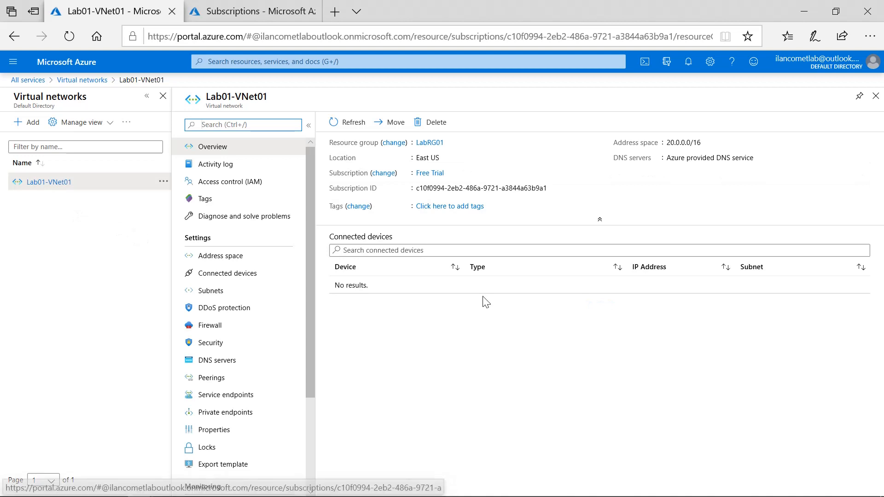
click(228, 261)
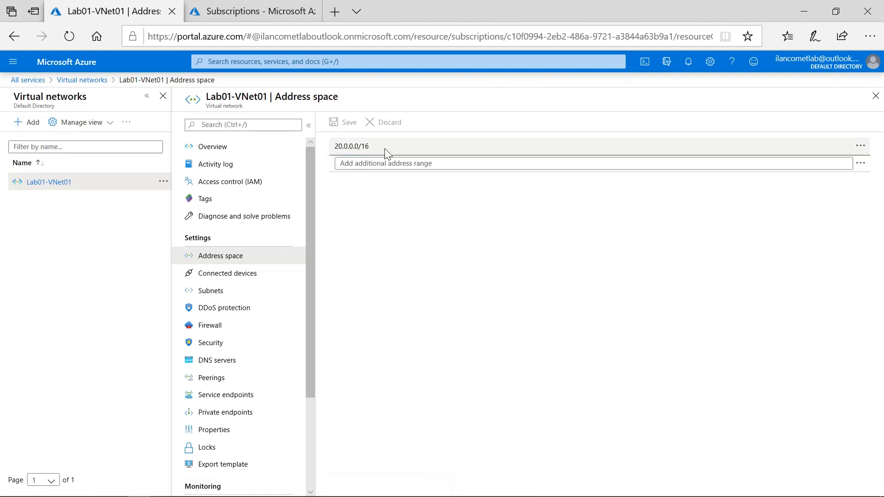
click(414, 163)
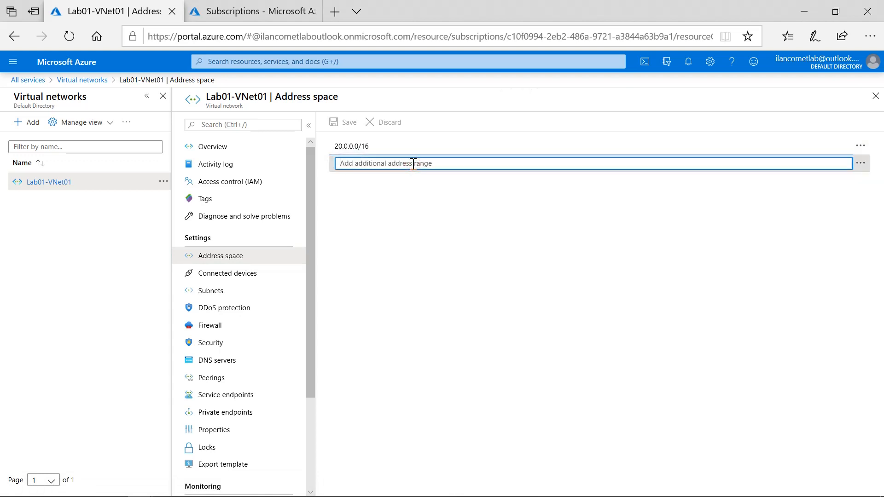
text(30.0.0.)
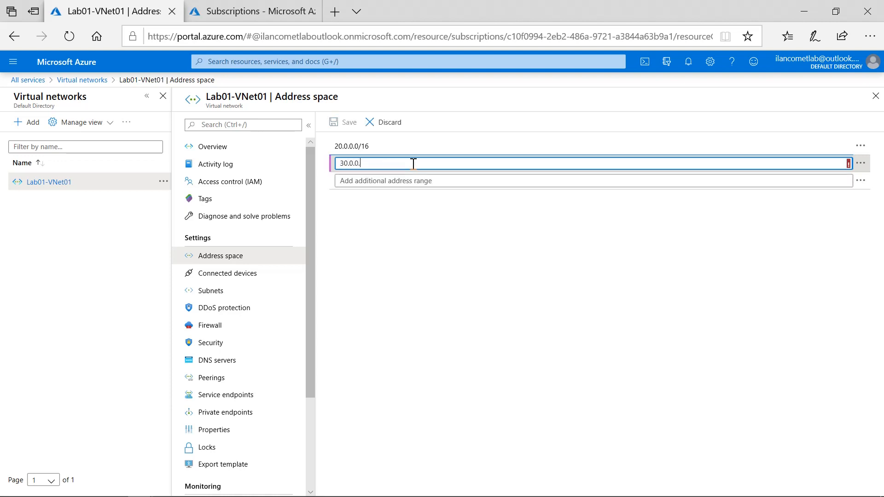
text(0/16)
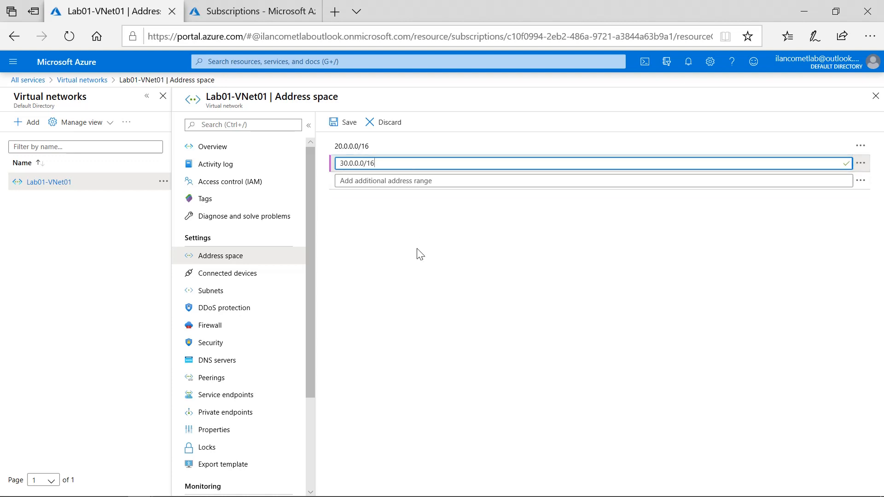
click(343, 125)
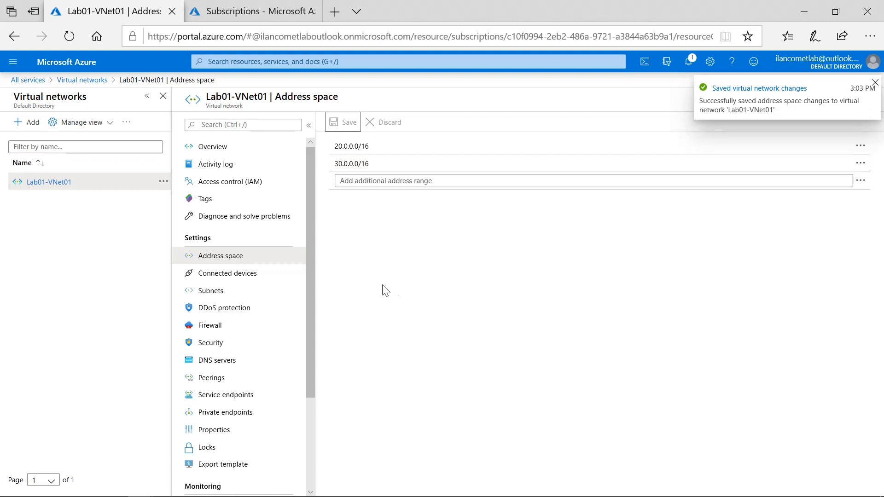
Start a new subnet named Lab01-VNet01-SN03 with address range 30.0.0.0/24.
click(232, 292)
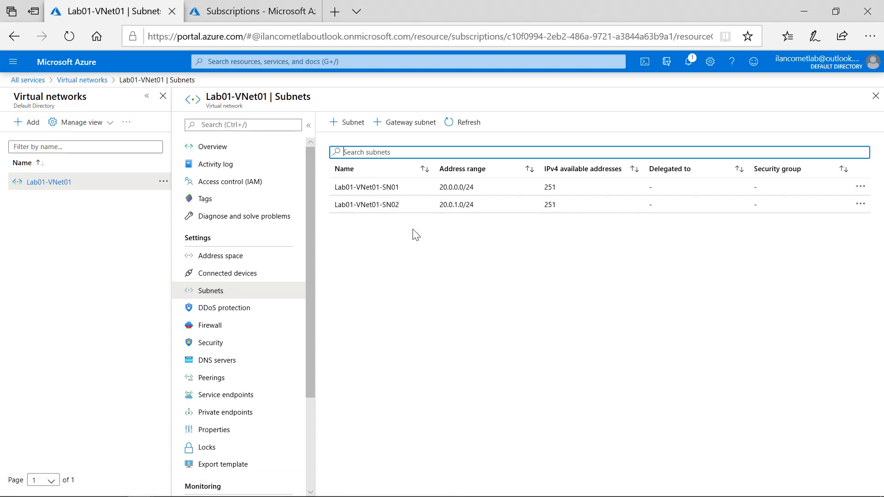
click(351, 123)
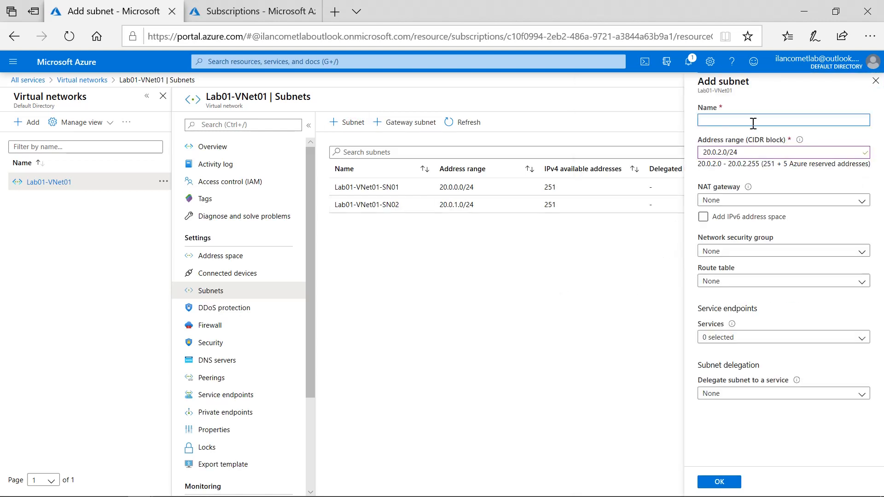
text(Lab01-VNet01)
text(SN0)
drag(743, 152, 690, 159)
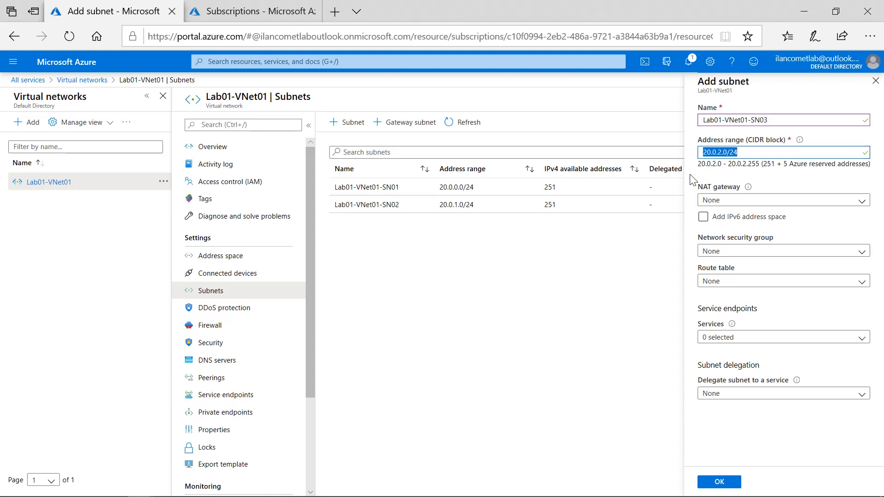
text(30.0.0.0/24)
Check the NAT gateway options, leave it as None, and add the subnet.
click(720, 177)
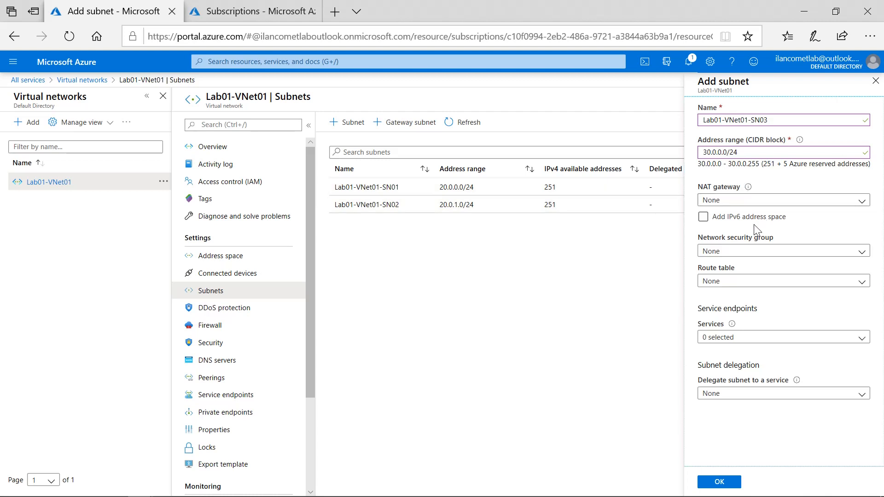
click(868, 204)
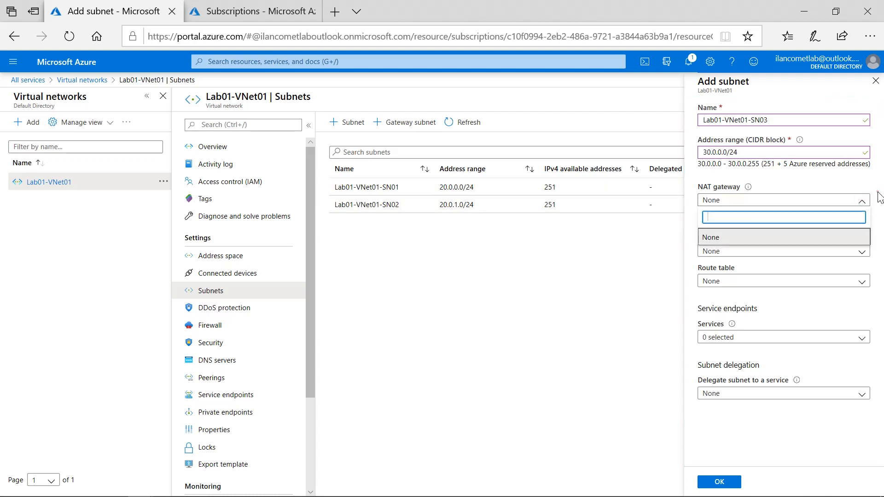
click(880, 197)
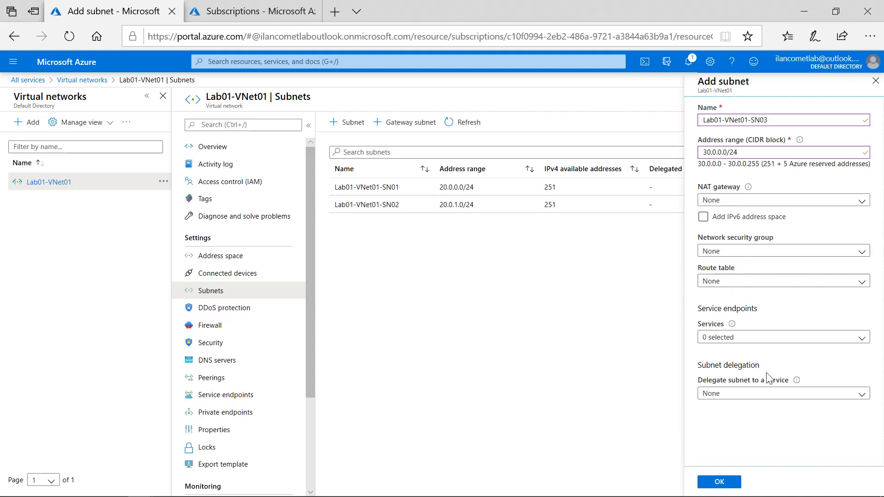
click(720, 482)
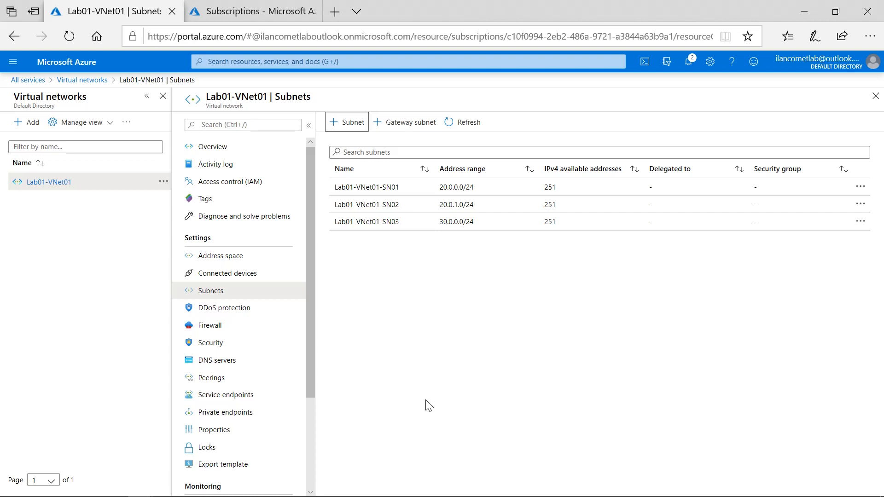
key(alt+Tab)
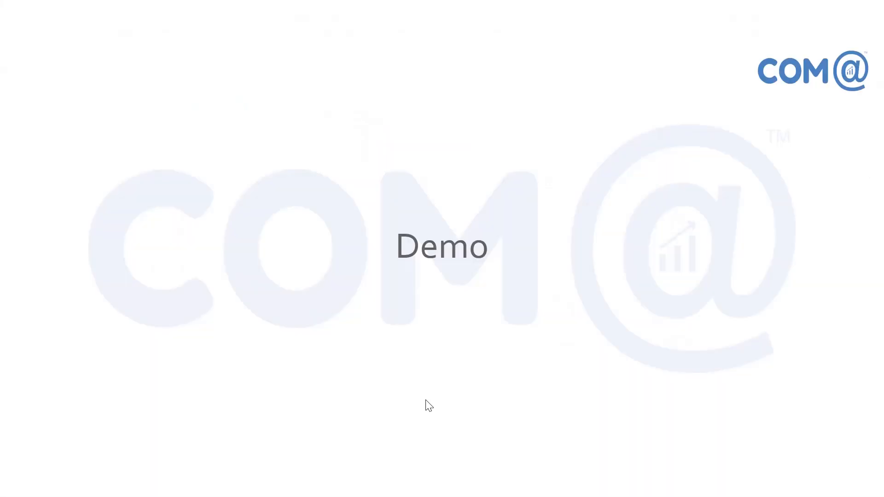
click(426, 401)
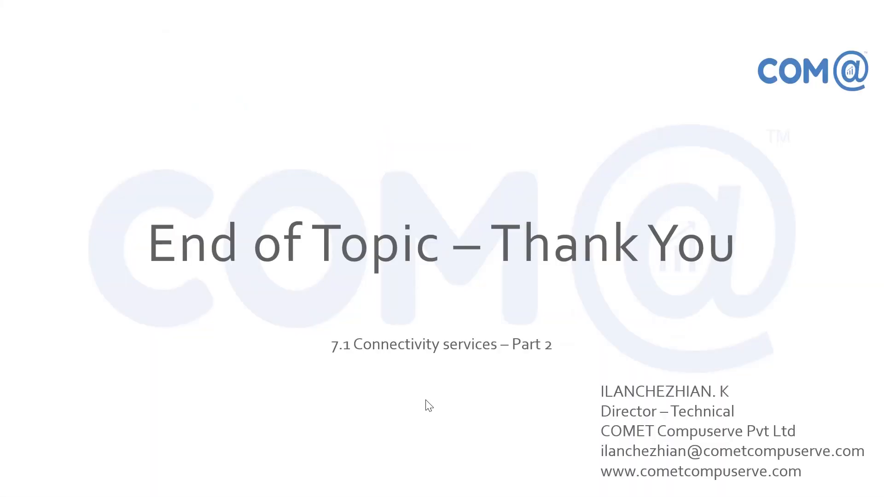